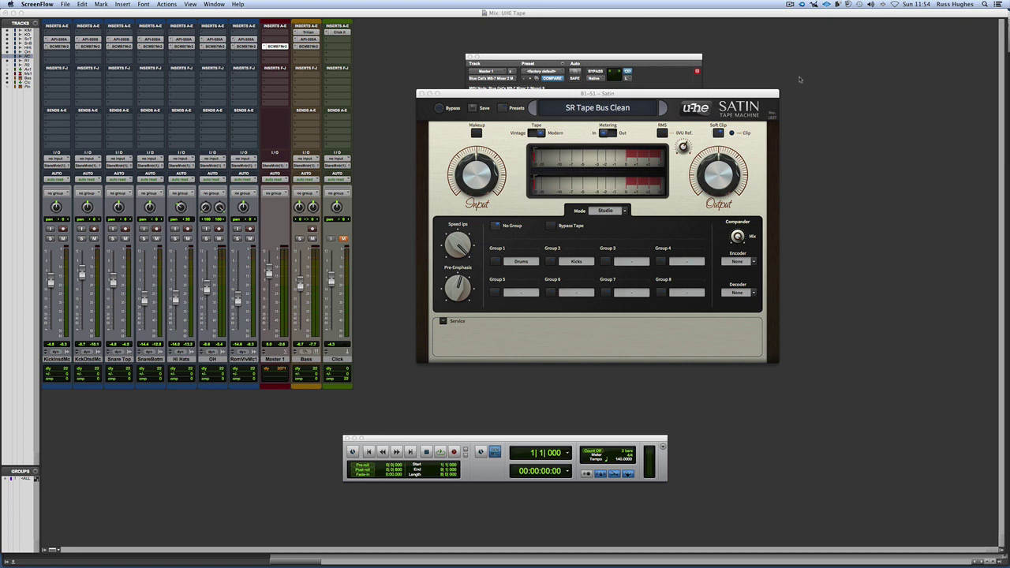
Step: Raise the Satin window above the Blue Cat's MB-7 Mixer window in the Pro Tools session
left_click(482, 76)
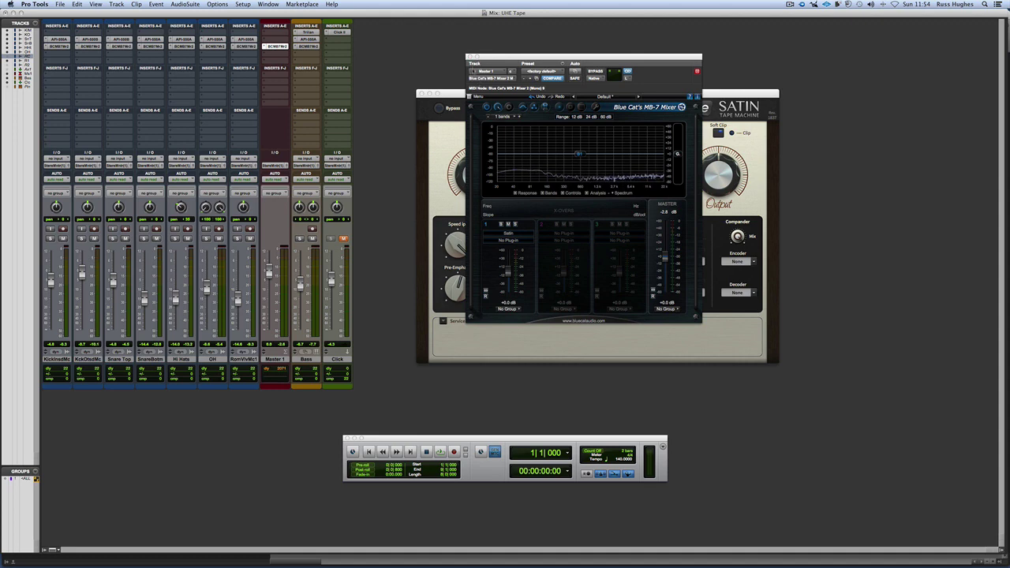
left_click_drag(453, 96, 453, 59)
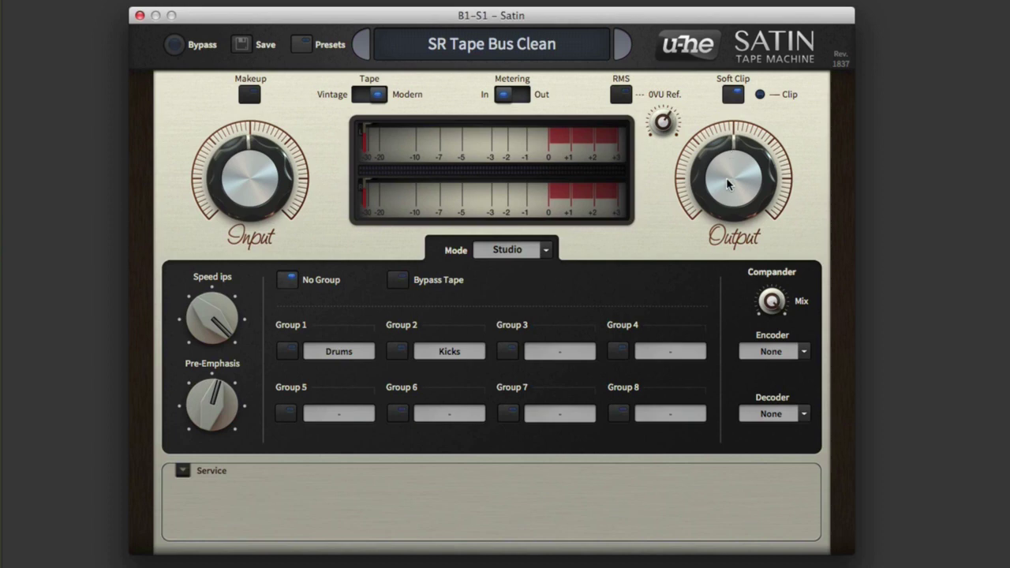
Step: Turn on Satin's Makeup gain and toggle it on and off to compare the sound
left_click(249, 98)
left_click(249, 95)
left_click(249, 96)
left_click(248, 95)
left_click(248, 96)
Step: Set the tape speed to 30 ips and Pre-Emphasis to 55.50
left_click_drag(199, 309, 207, 268)
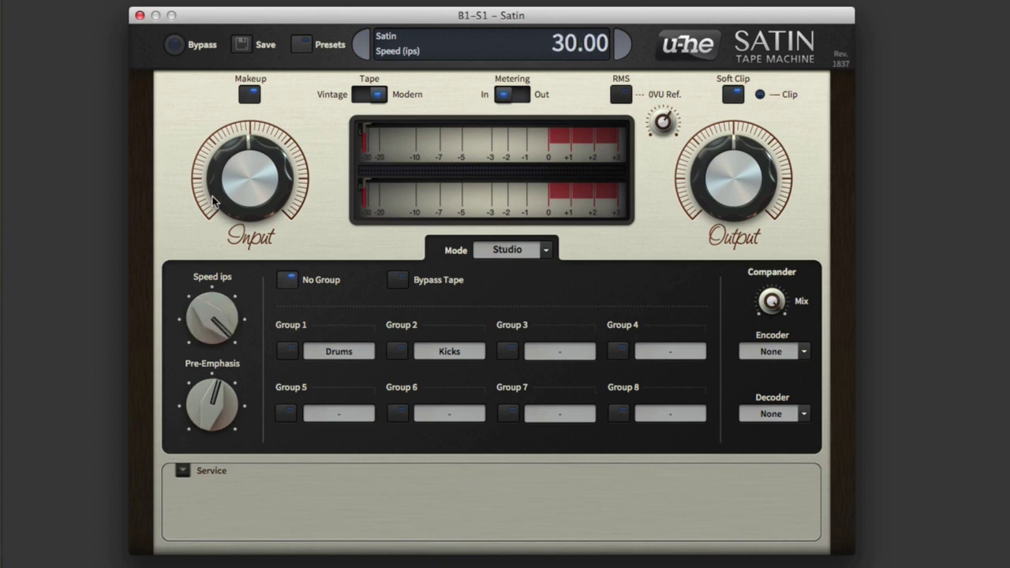
mouse_move(207, 419)
mouse_move(206, 418)
left_mouse_down()
mouse_move(205, 409)
mouse_move(203, 419)
left_mouse_up()
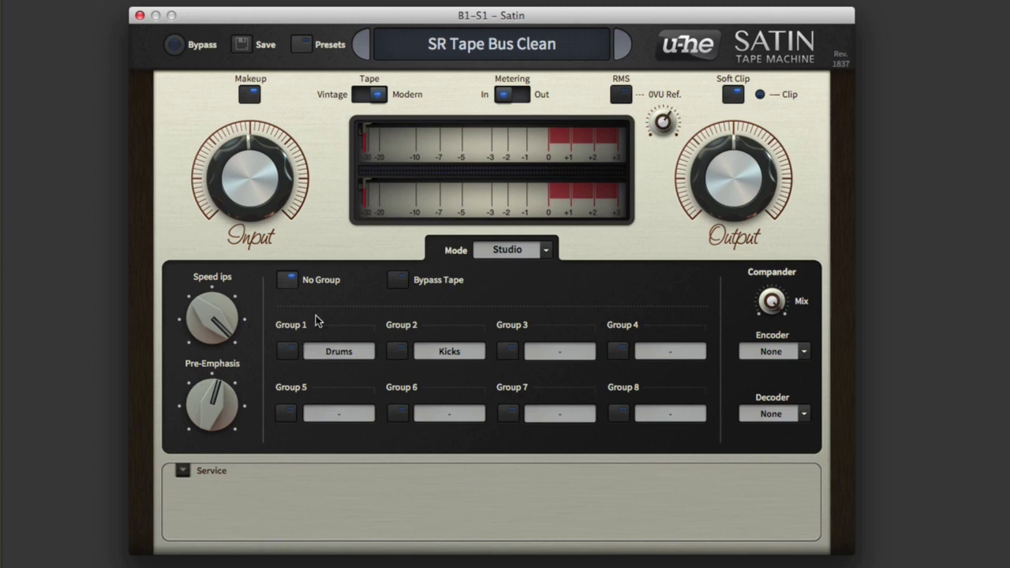
Step: Alternate the tape machine between the Drums and Kicks groups, then set it to No Group
left_click(288, 353)
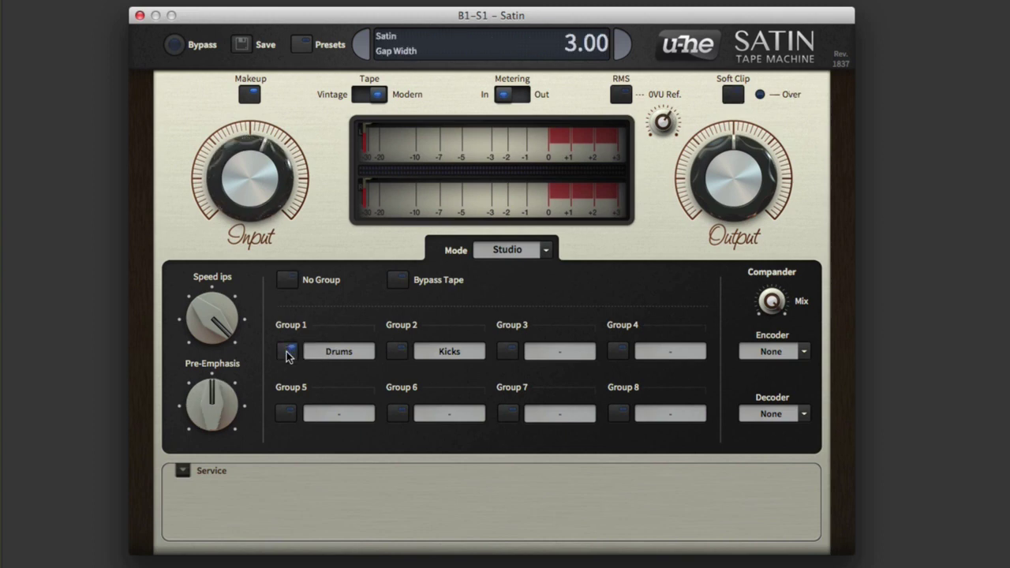
left_click(395, 354)
left_click(298, 355)
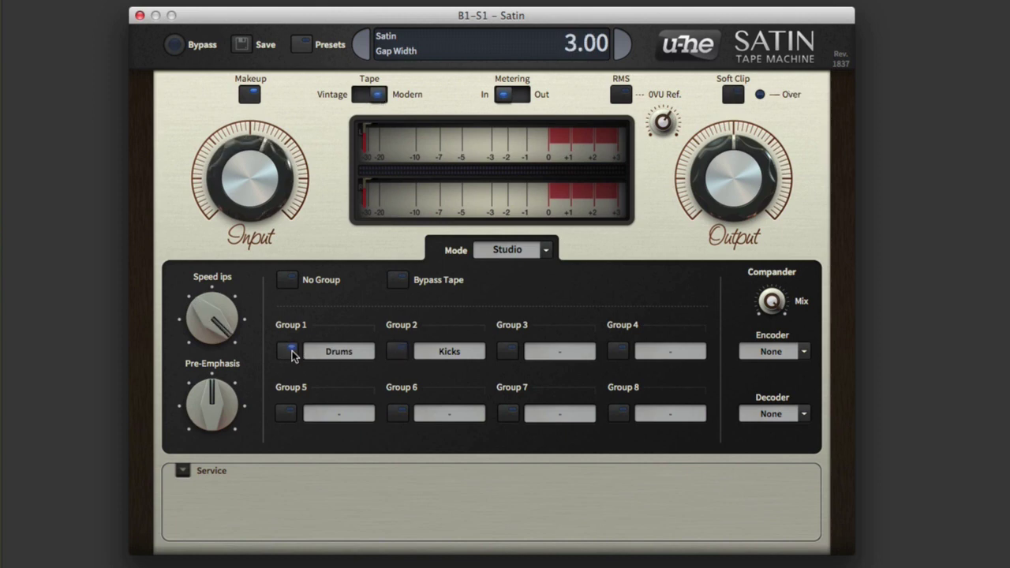
left_click(397, 353)
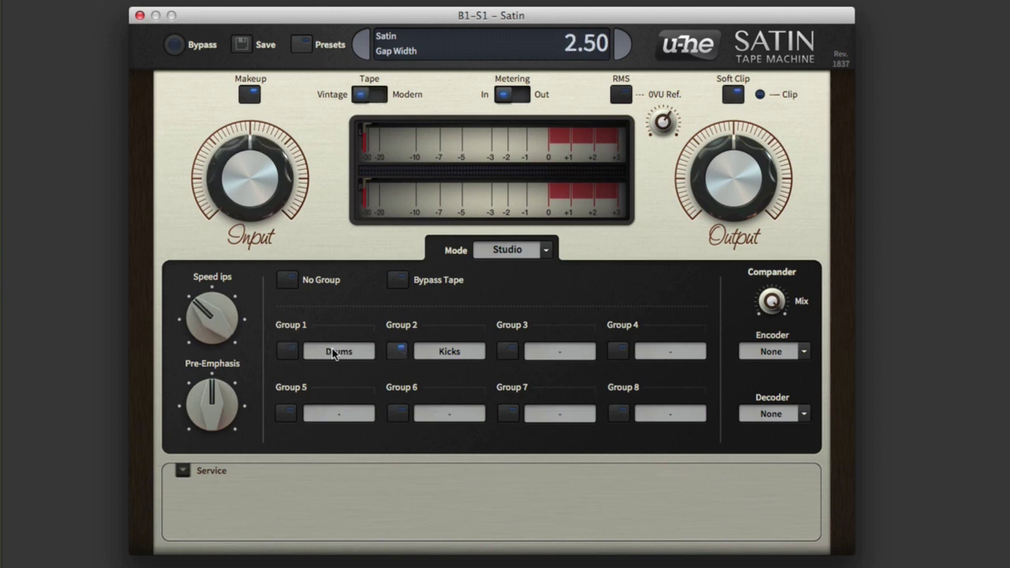
left_click(290, 353)
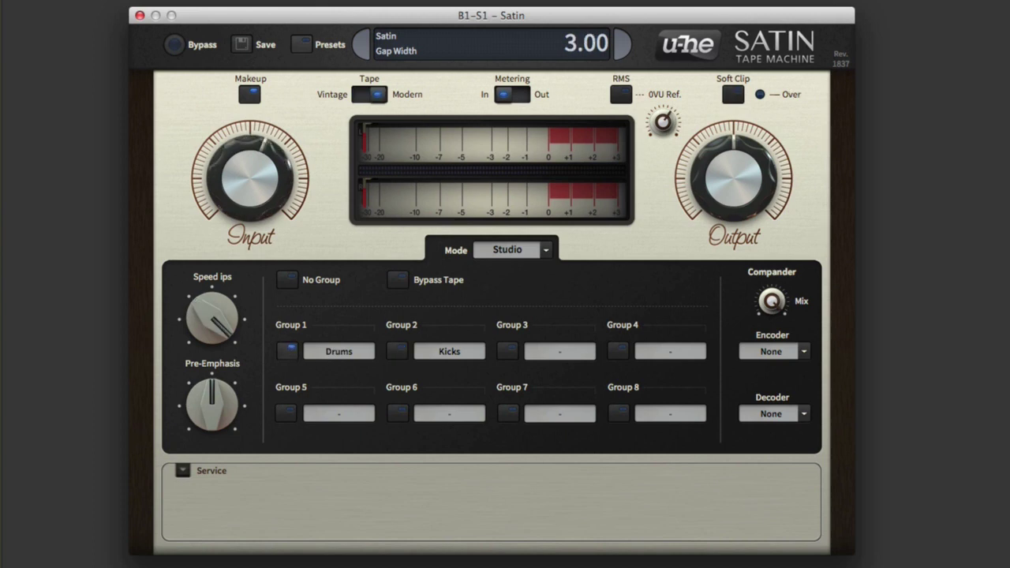
left_click(287, 280)
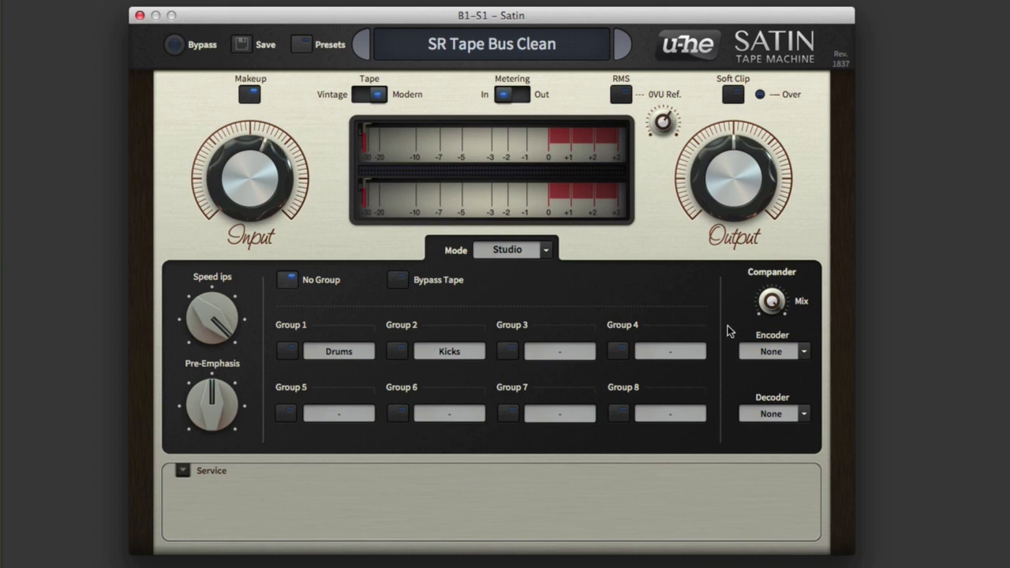
left_click(804, 352)
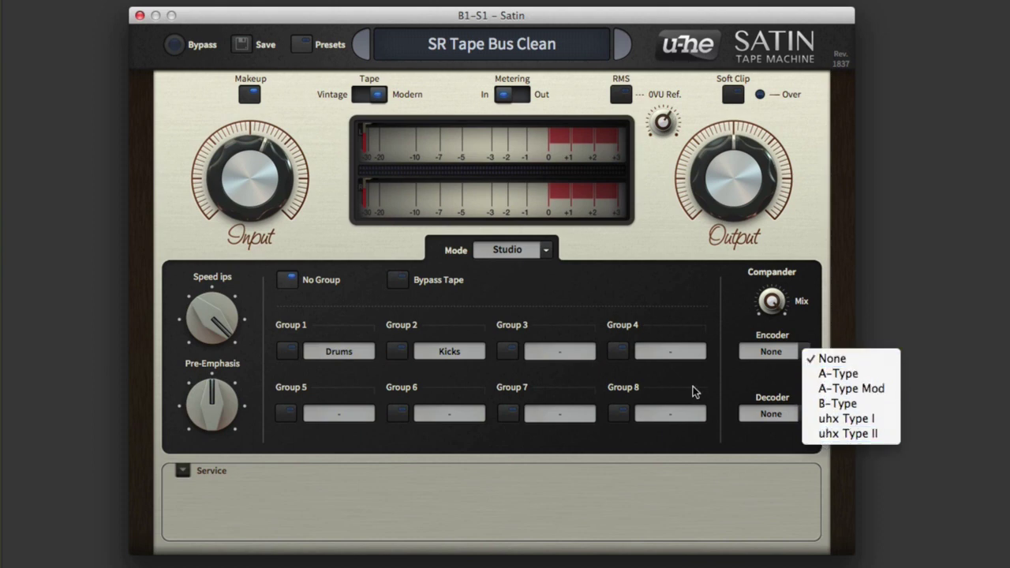
left_click(718, 389)
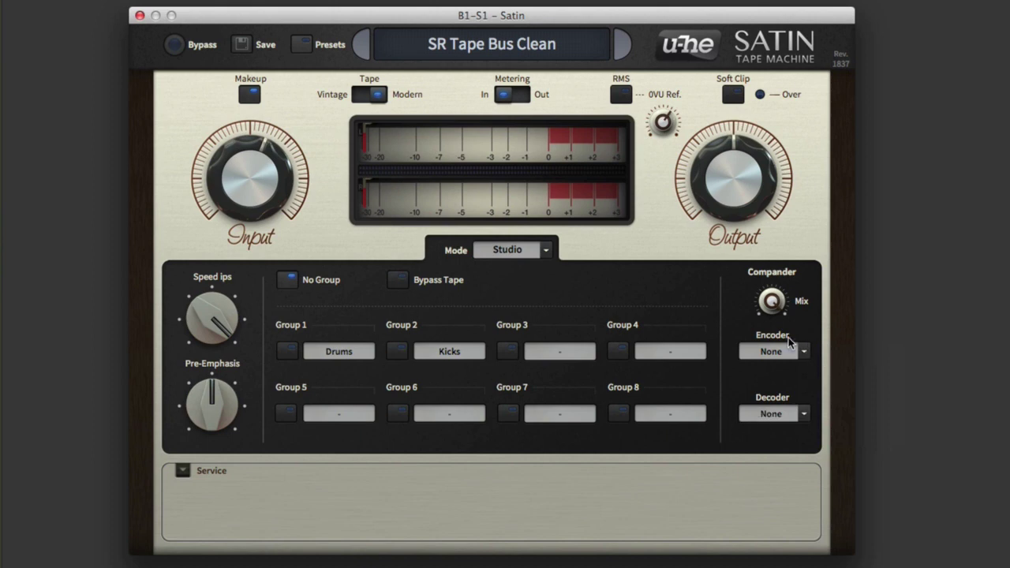
left_click(804, 351)
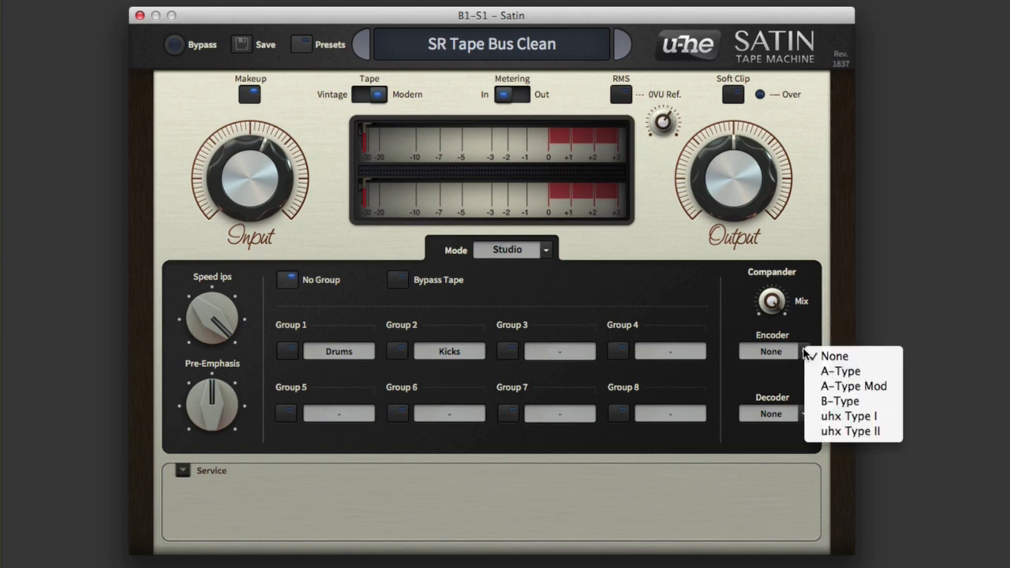
left_click(748, 332)
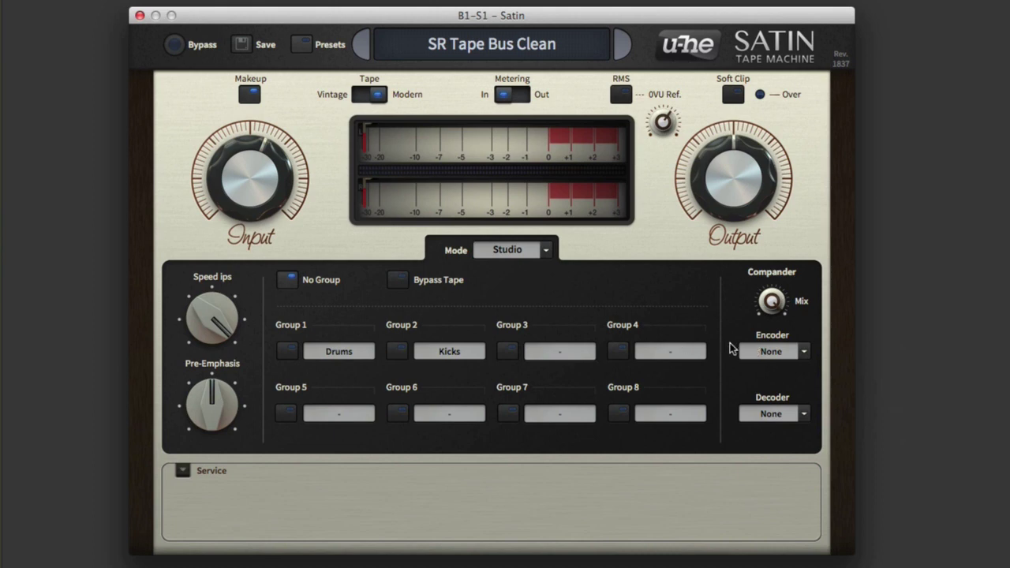
left_click(801, 355)
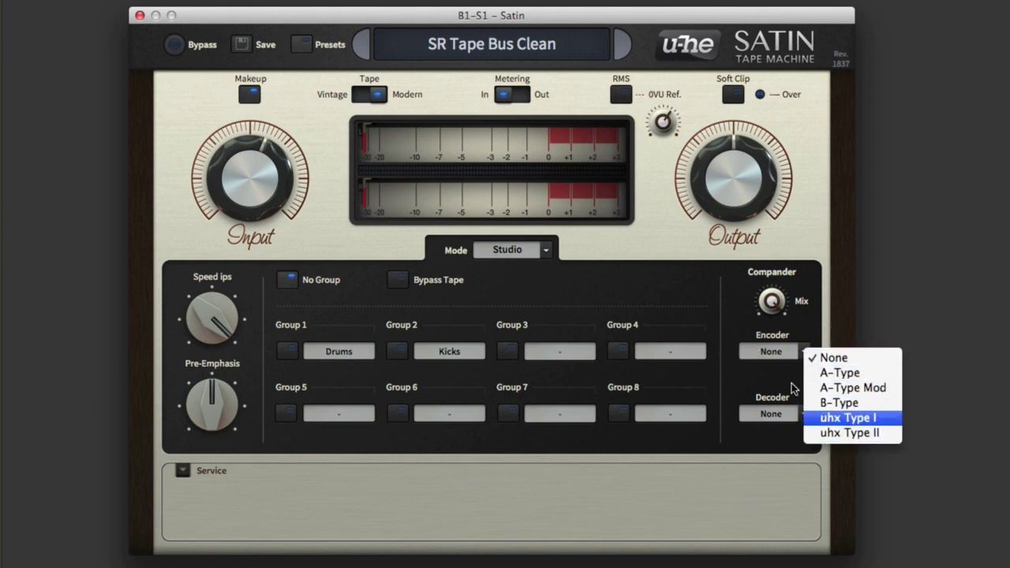
left_click(720, 314)
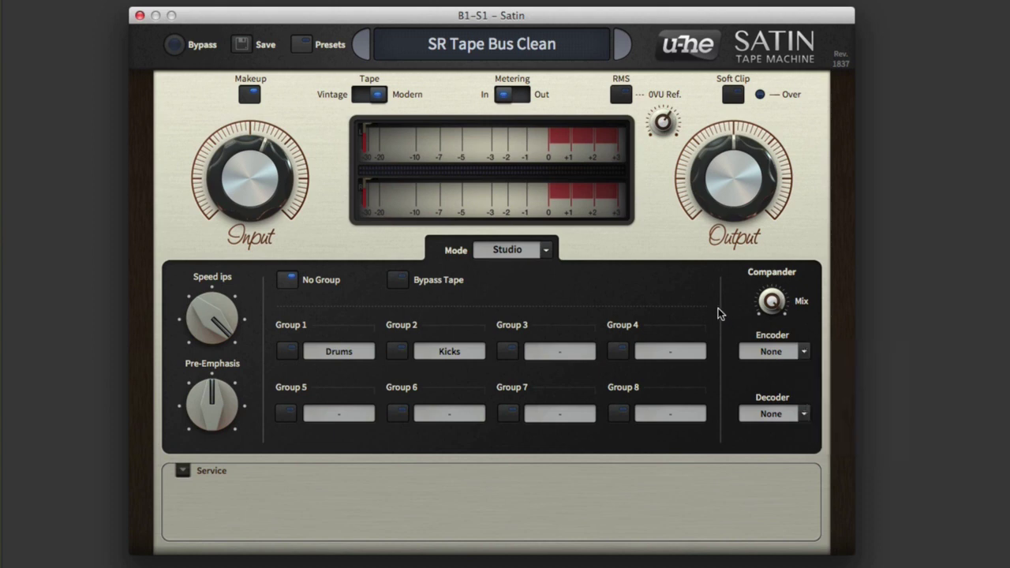
left_click(804, 354)
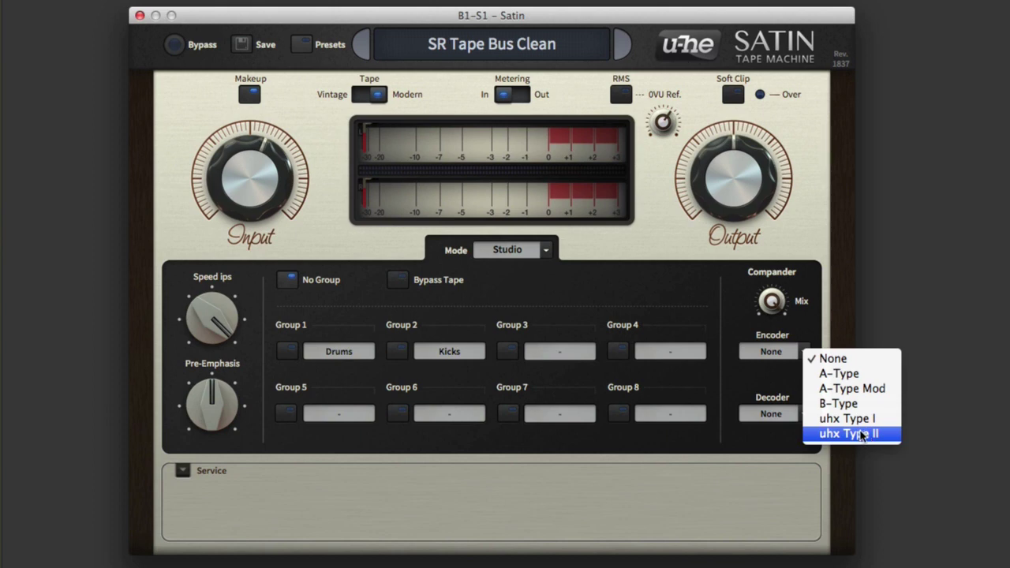
left_click(715, 310)
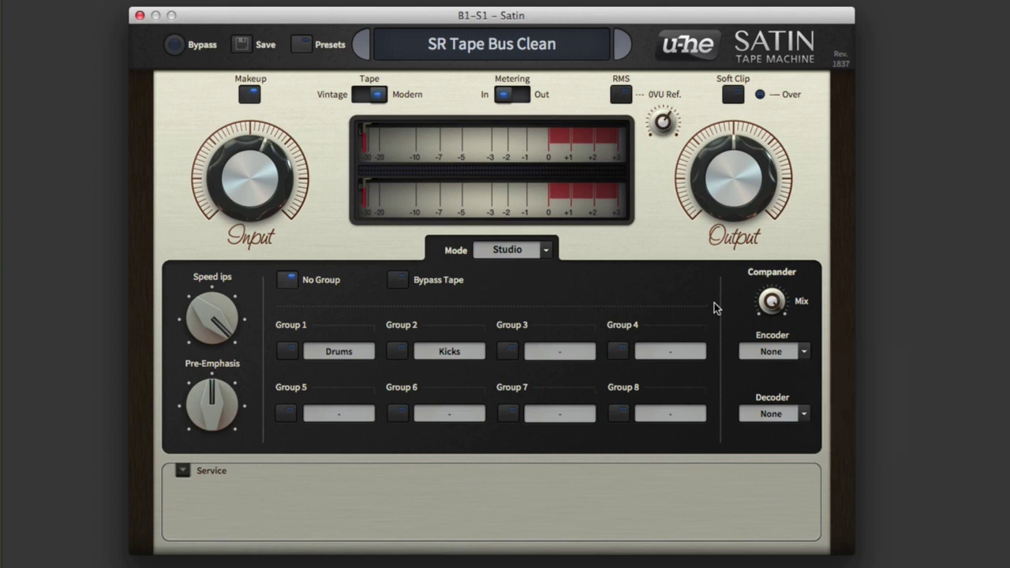
left_click(181, 471)
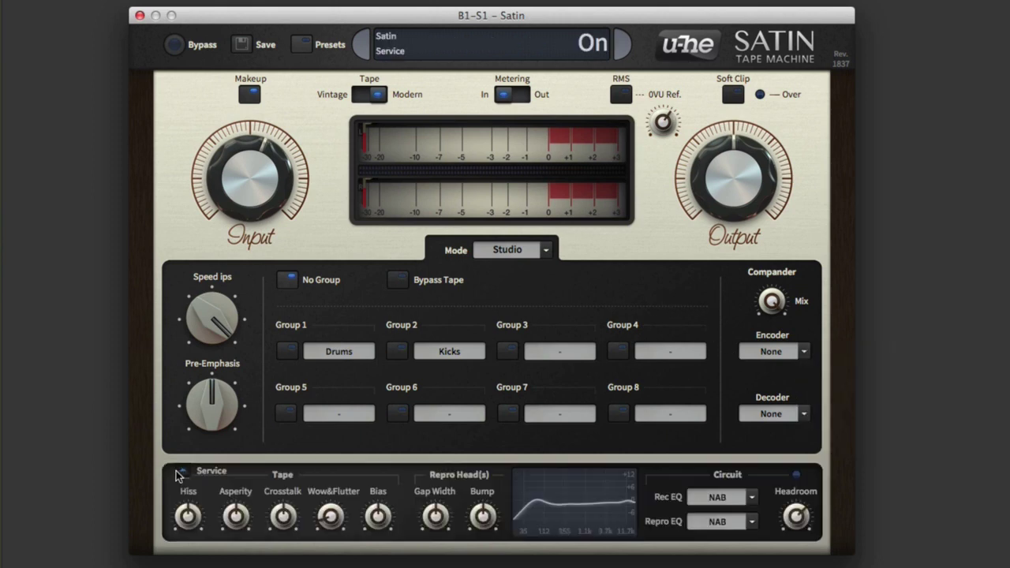
left_click(752, 497)
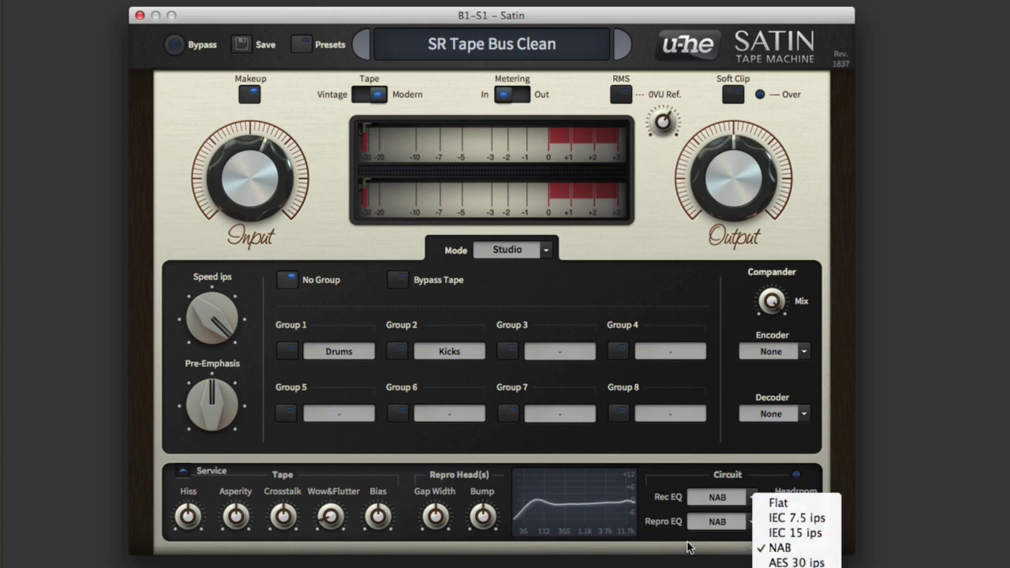
left_click(647, 468)
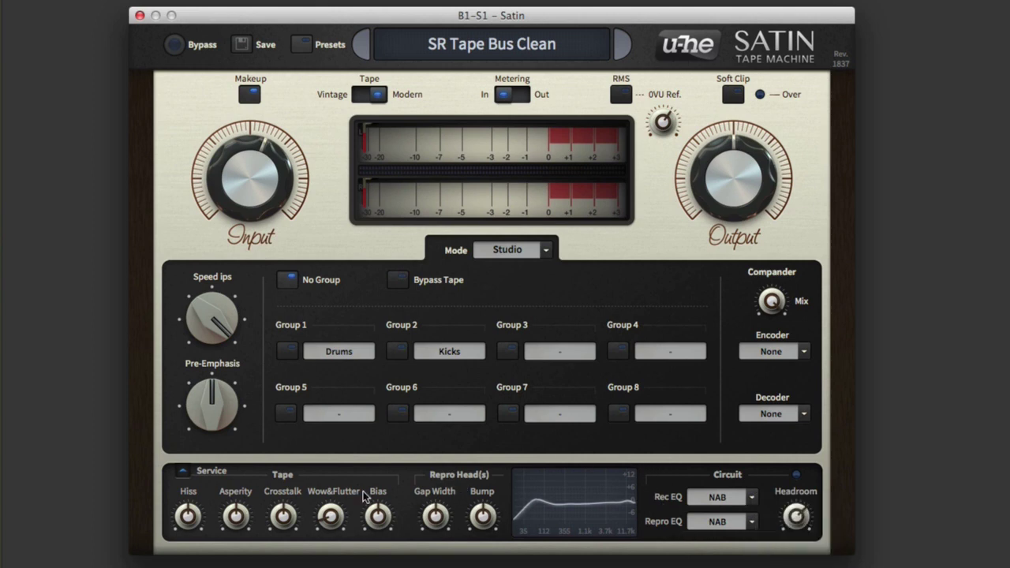
left_click(183, 472)
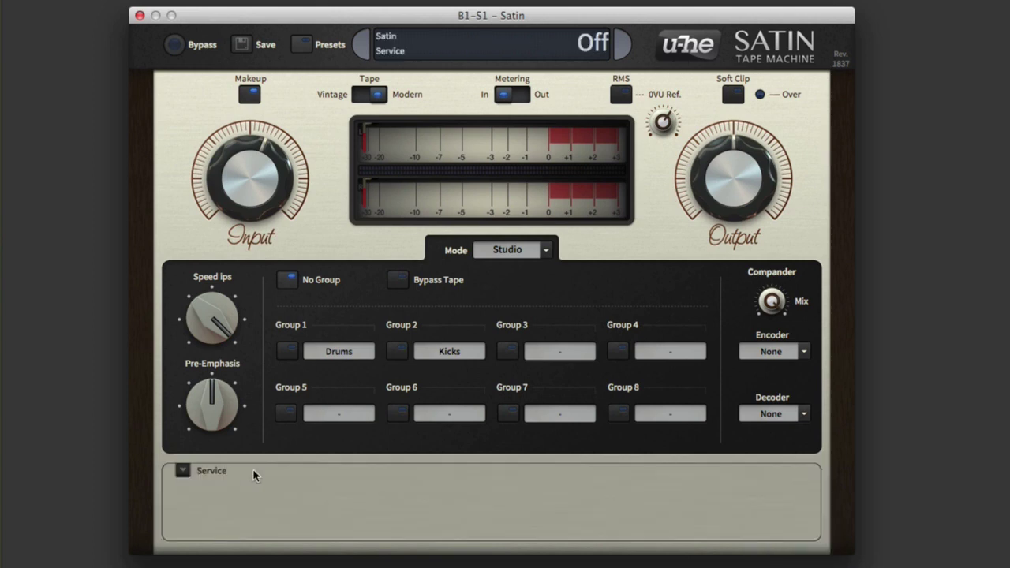
left_click(546, 251)
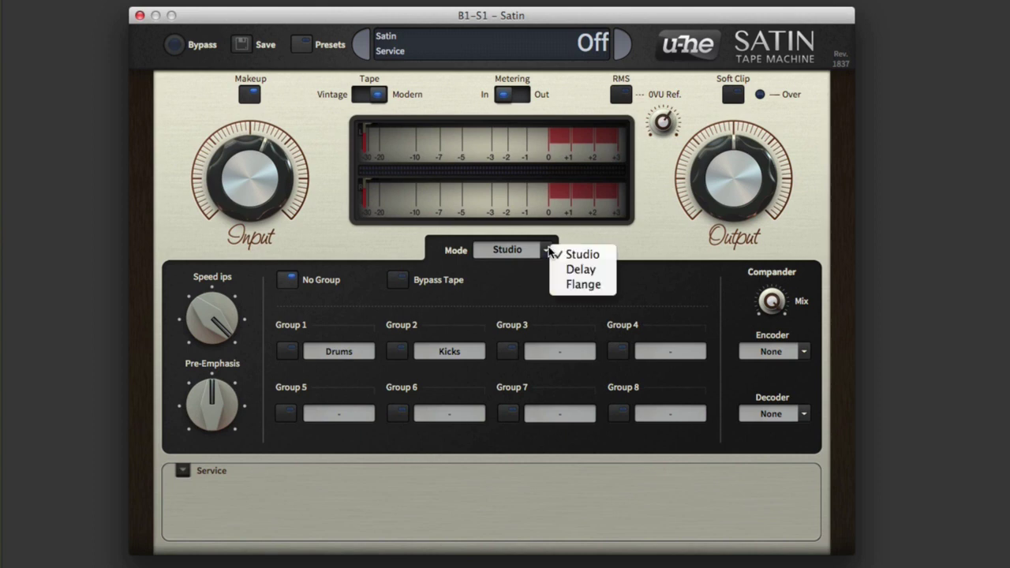
left_click(572, 270)
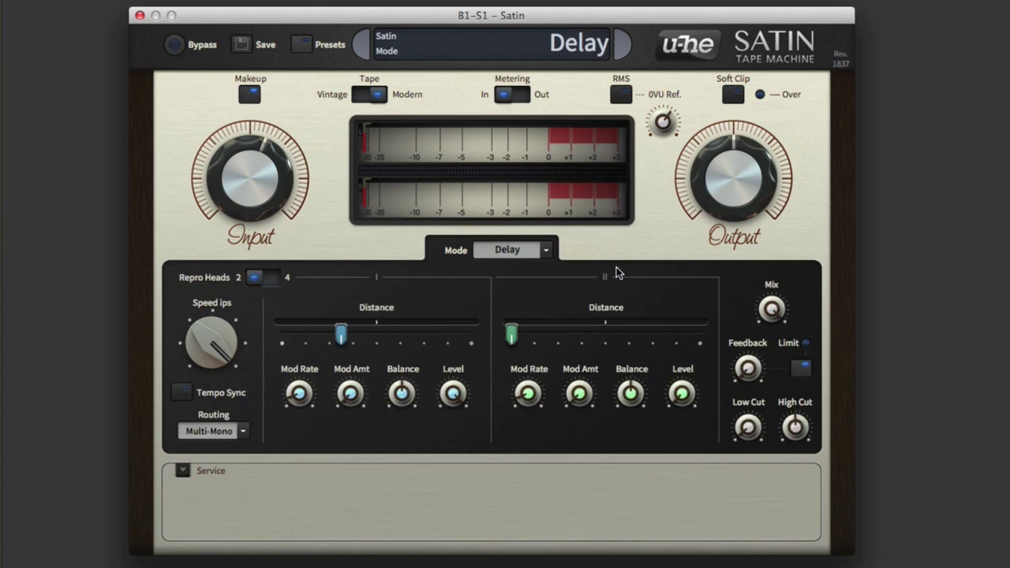
left_click(546, 250)
left_click(568, 287)
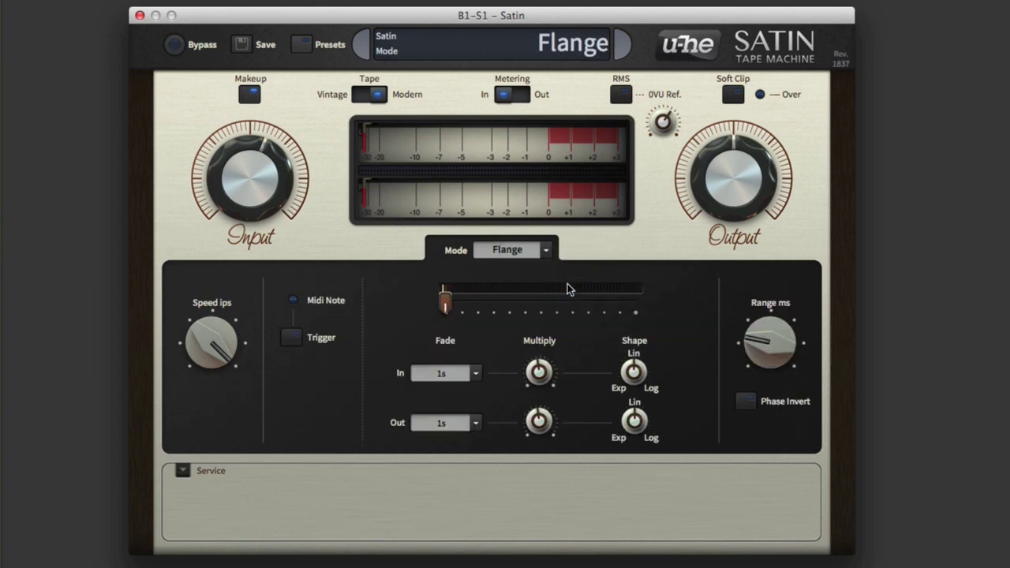
left_click(548, 250)
left_click(562, 256)
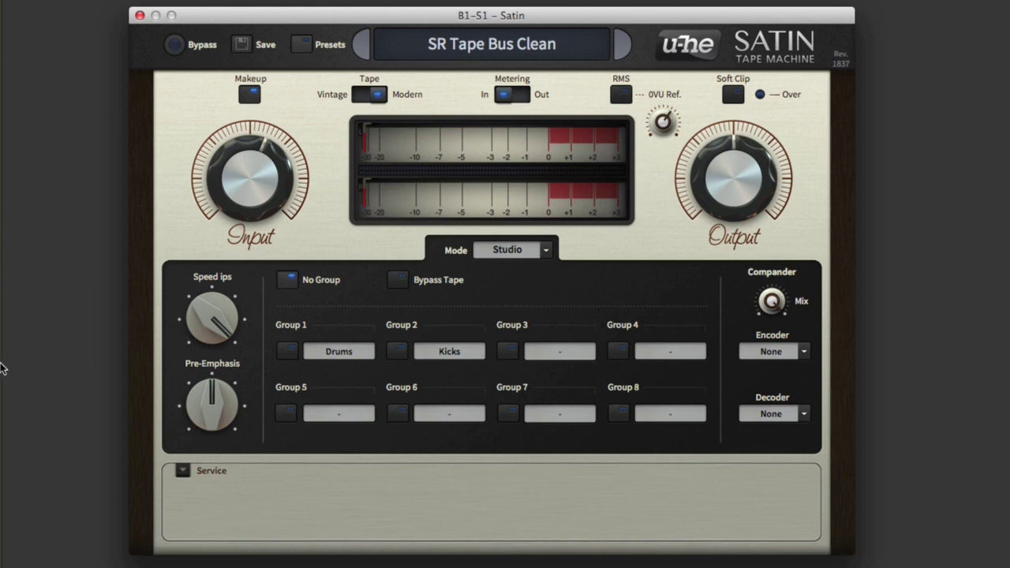
Step: Step through the SR The Sweet Spot, SR Vocal Buss, TAS Master Mild and TAS Master Wild presets
left_click(34, 389)
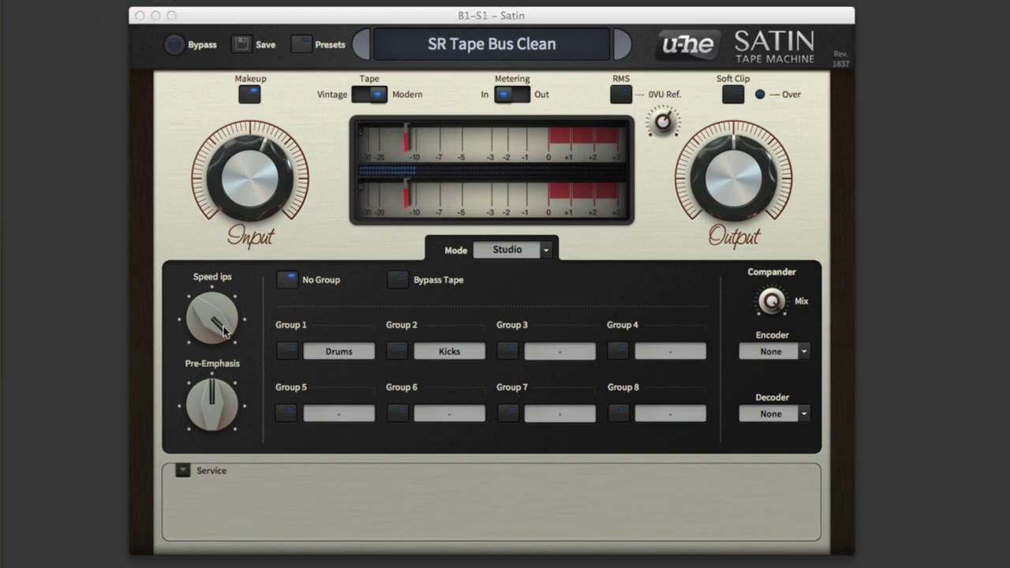
left_click(622, 52)
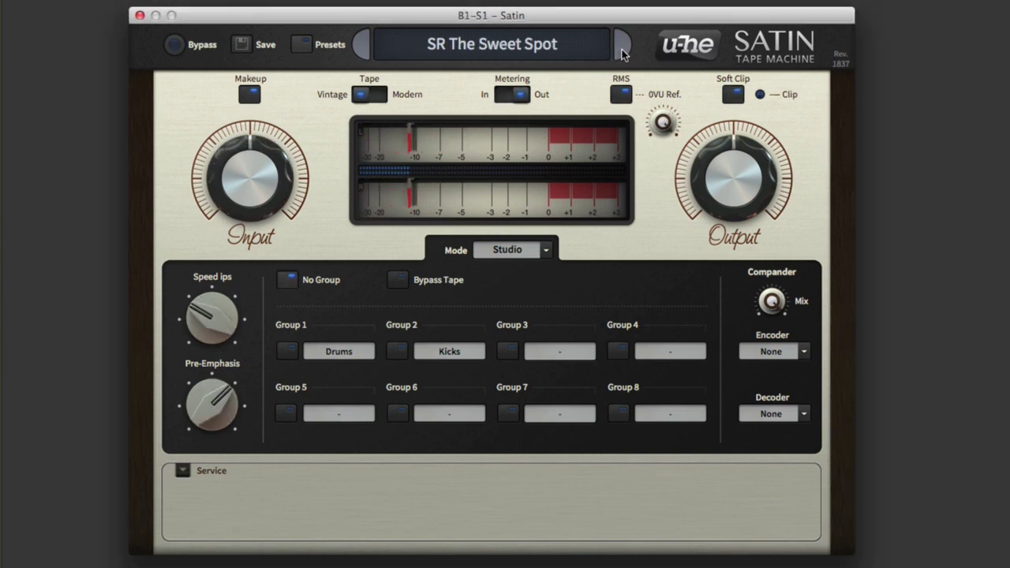
left_click(623, 52)
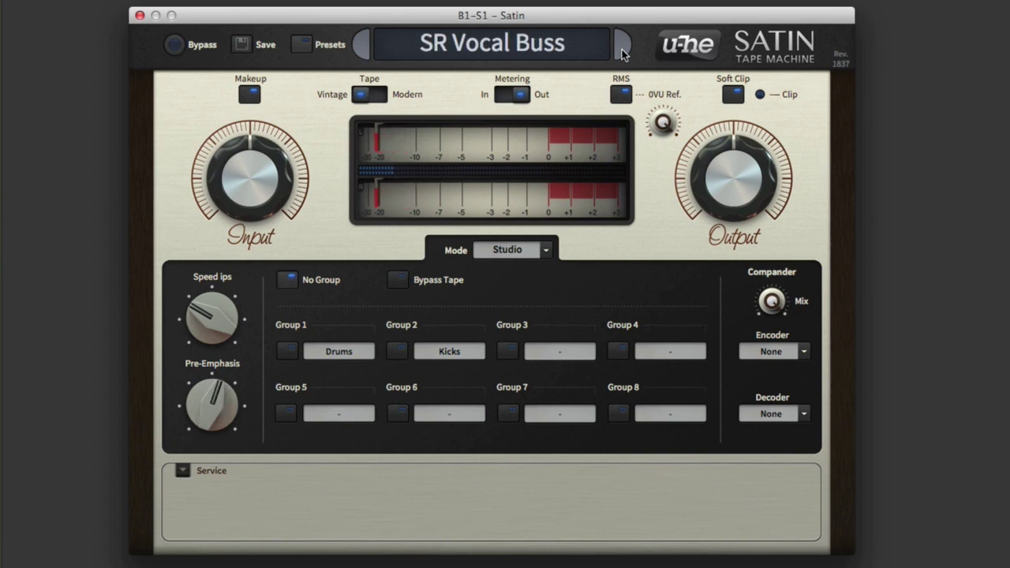
left_click(622, 52)
left_click(623, 52)
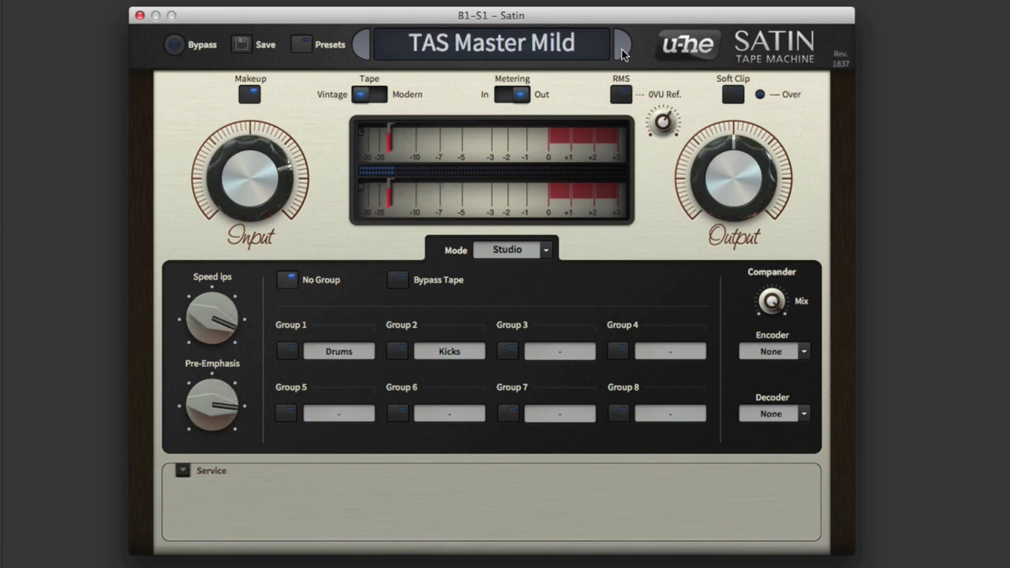
left_click(622, 52)
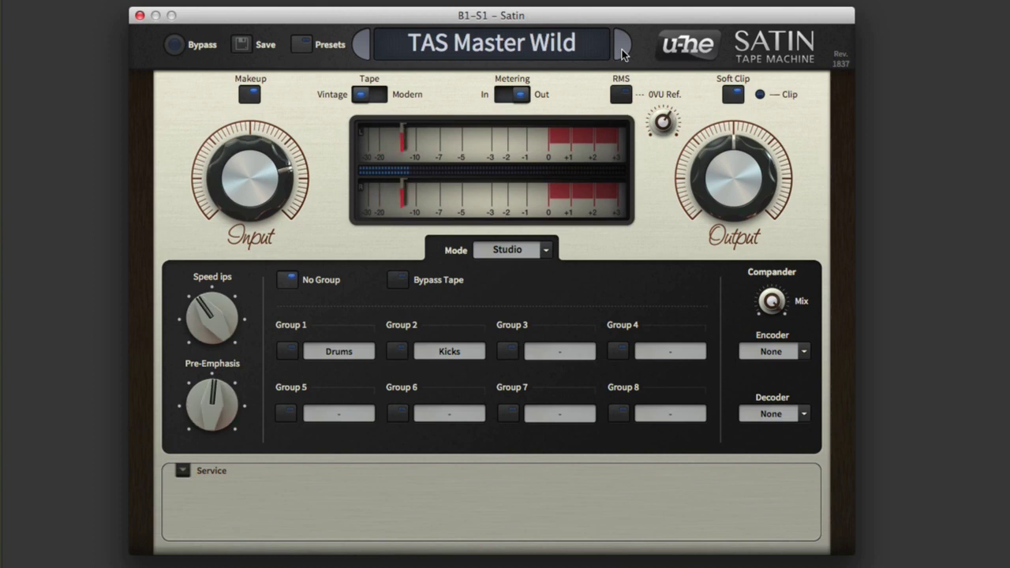
left_click(622, 49)
Step: Return to TAS Master Wild, then load RP A827 15ips from the preset list
left_click(367, 52)
left_click(457, 47)
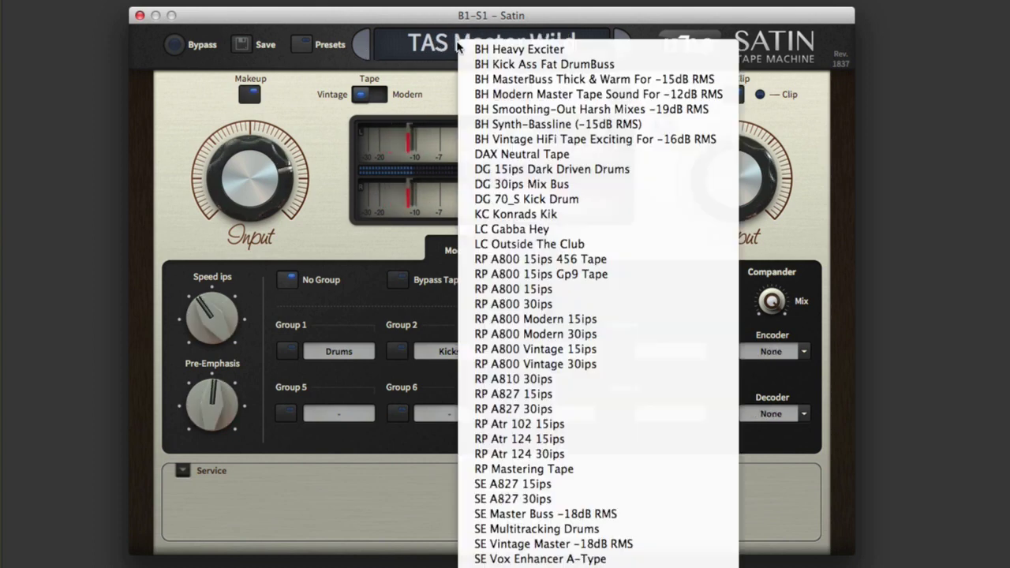
left_click(543, 395)
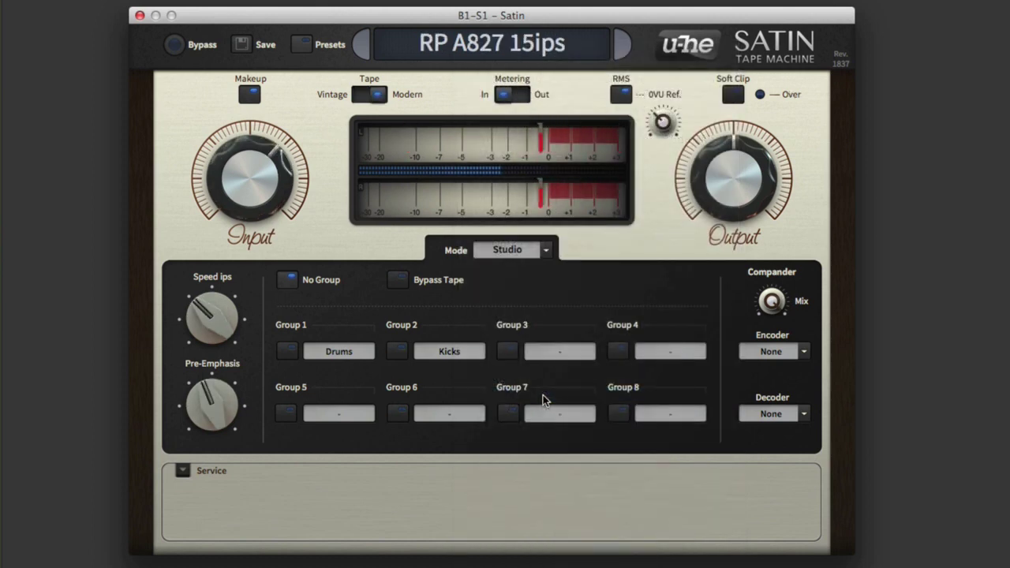
Step: A/B the RP A827 15ips preset against the dry signal, leaving Satin bypassed
left_click(175, 45)
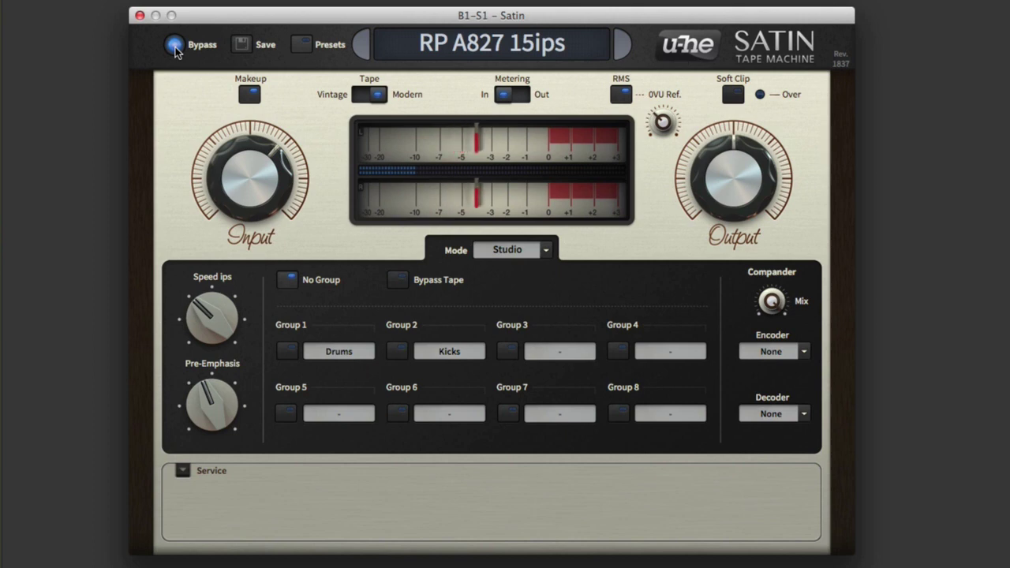
left_click(175, 46)
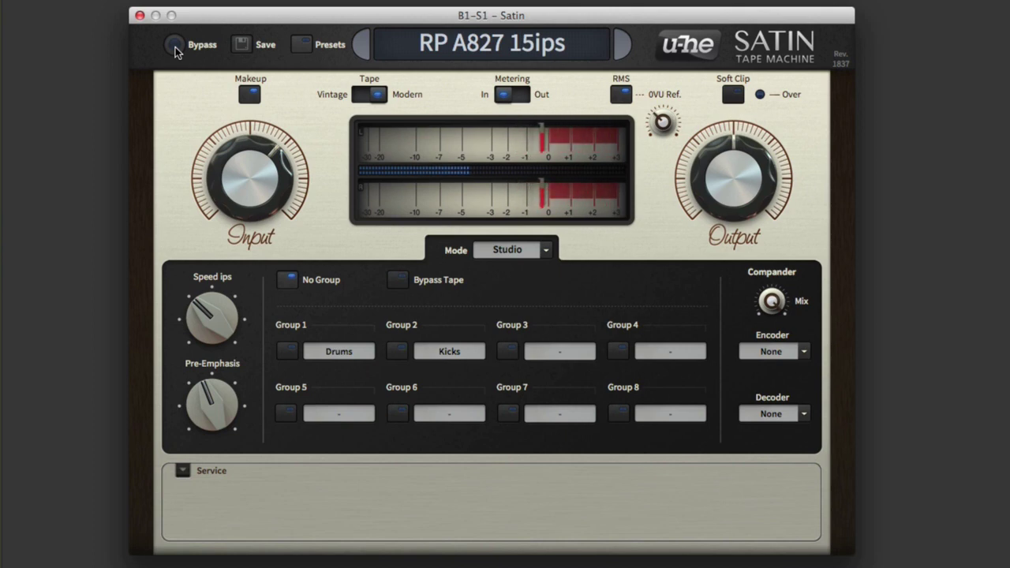
left_click(175, 47)
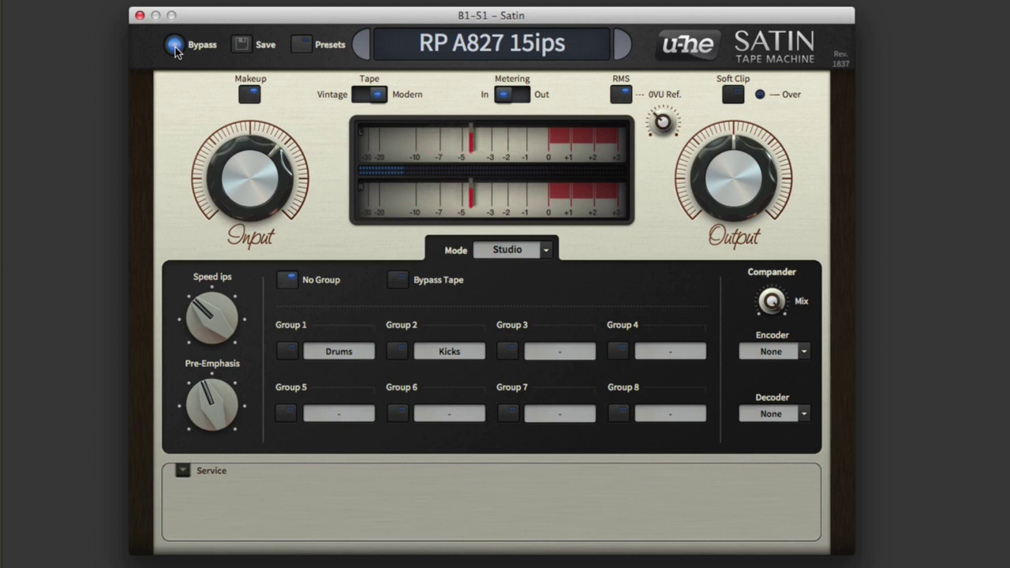
left_click(175, 48)
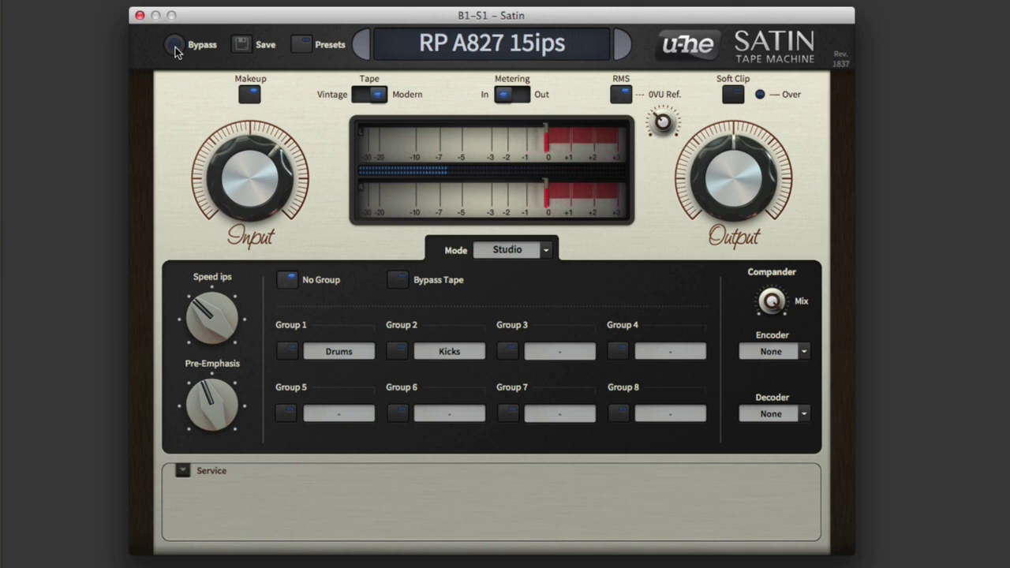
left_click(175, 46)
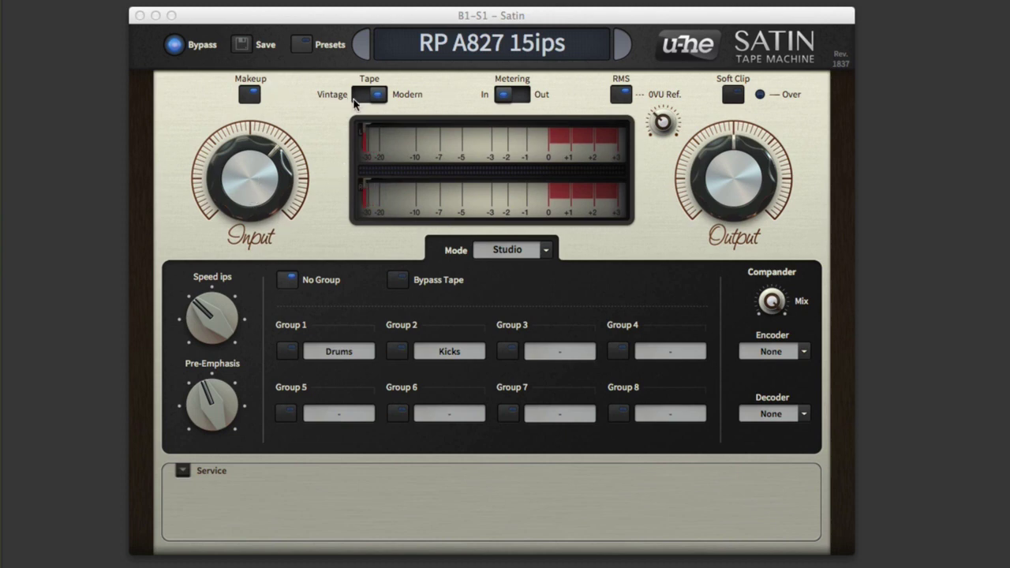
Step: Push the Input gain up to drive the tape, compare with bypass, then lower it to about 5.80
left_click_drag(247, 198, 249, 157)
left_click(175, 45)
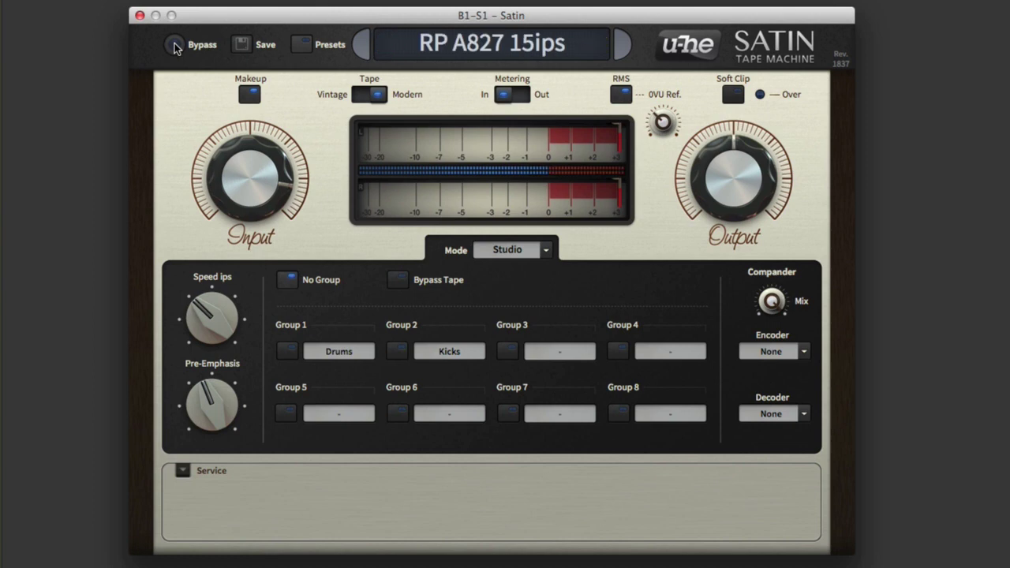
left_click(174, 45)
left_click_drag(243, 164, 235, 223)
Step: Switch the tape character to Vintage and compare using Bypass and Bypass Tape
left_click(363, 95)
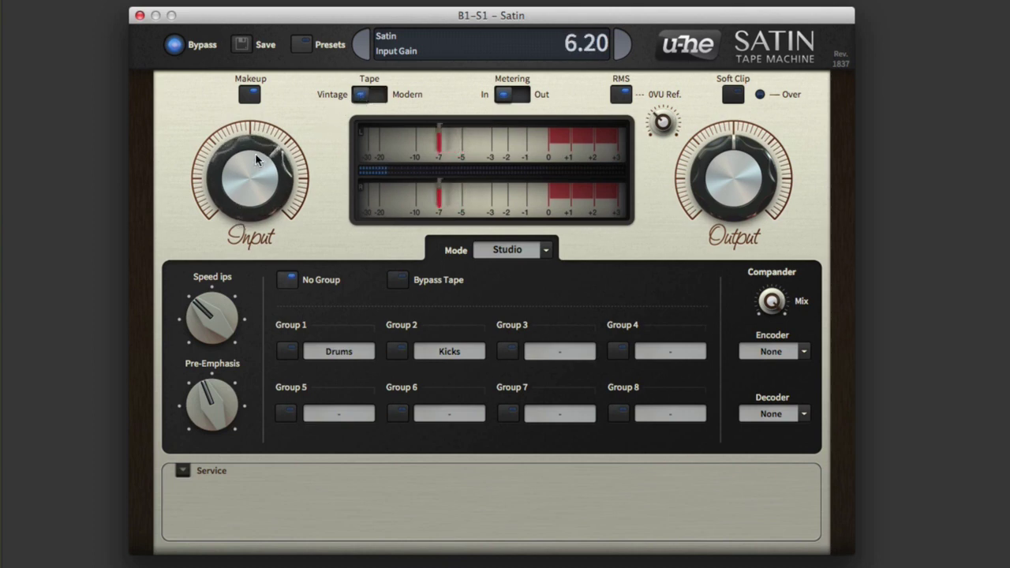
left_click(174, 46)
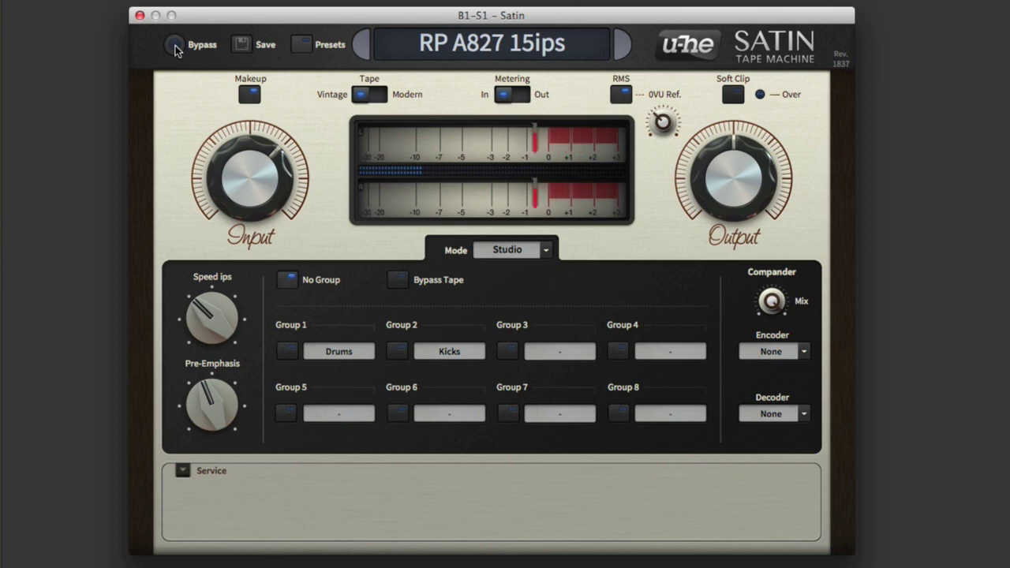
left_click(174, 46)
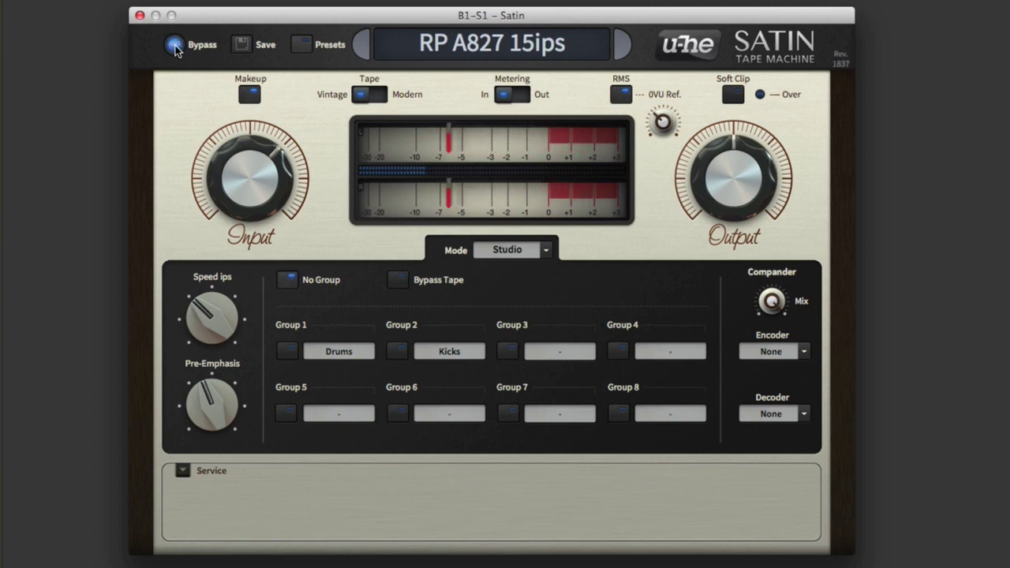
left_click(399, 282)
left_click(399, 282)
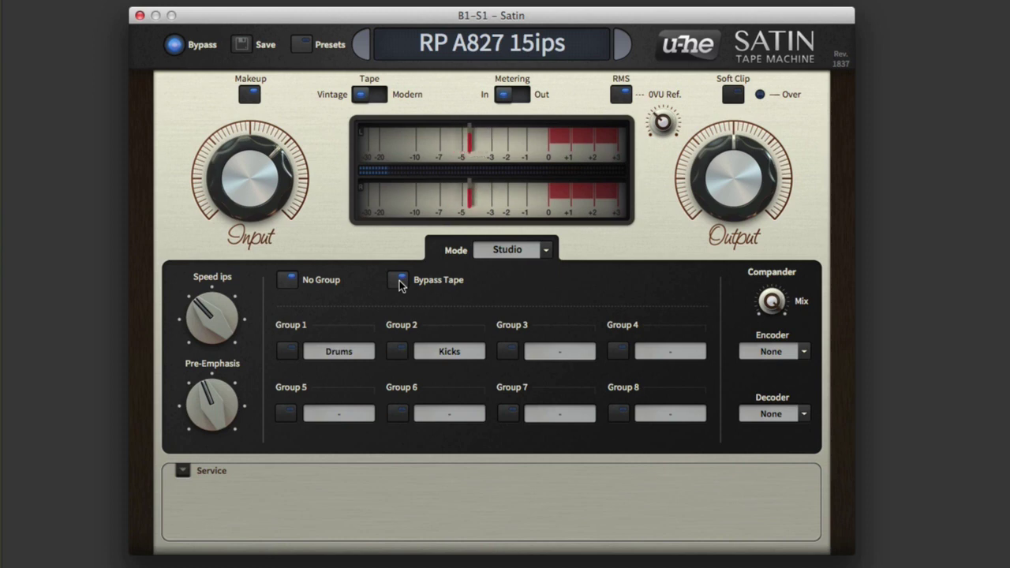
left_click(173, 46)
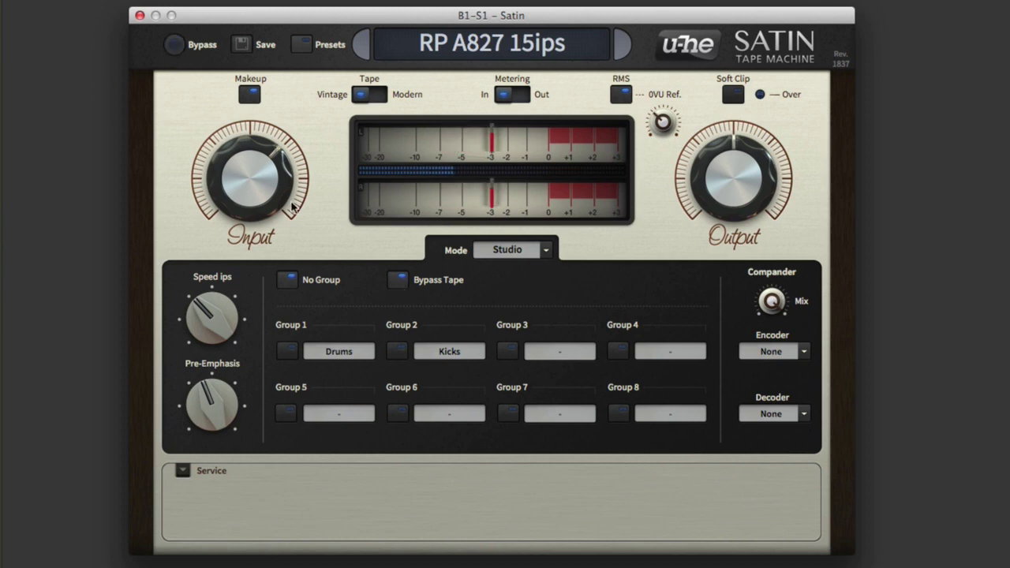
left_click(399, 281)
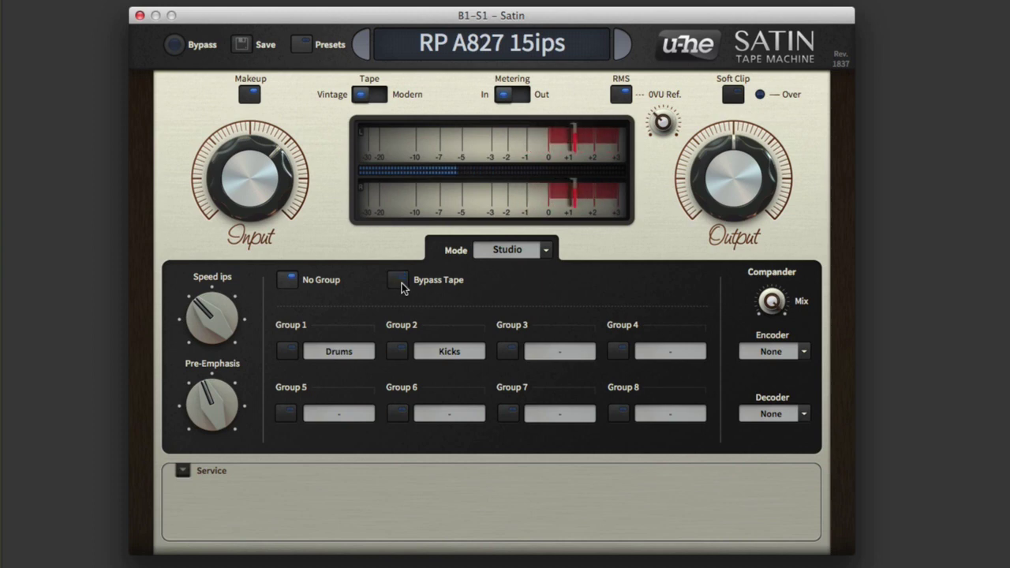
left_click(399, 280)
Step: Change the tape speed and raise Pre-Emphasis to 69.00, checking against the bypassed signal
left_click_drag(220, 315, 198, 318)
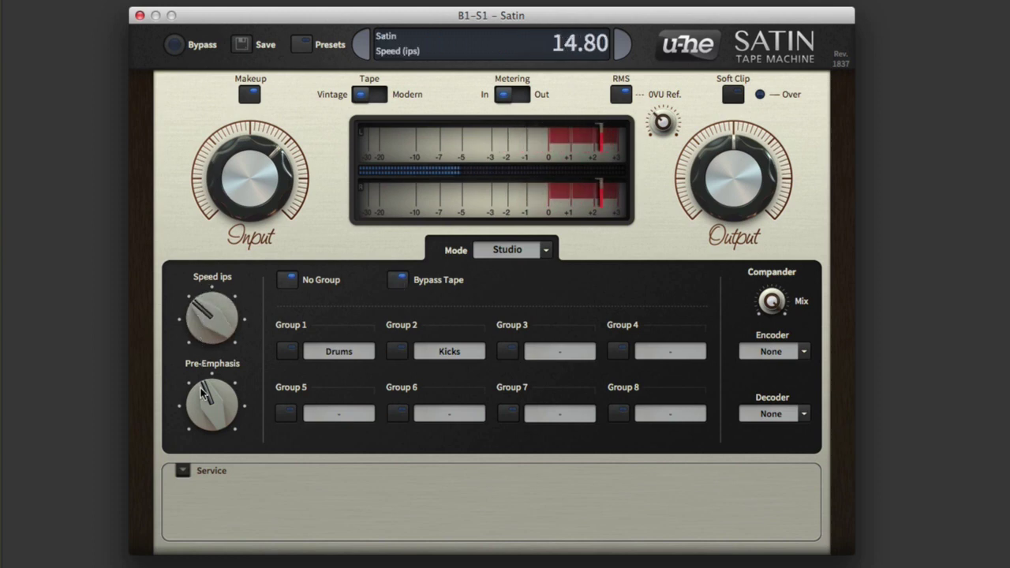
mouse_move(197, 391)
left_mouse_down()
mouse_move(205, 359)
mouse_move(197, 390)
mouse_move(201, 372)
left_mouse_up()
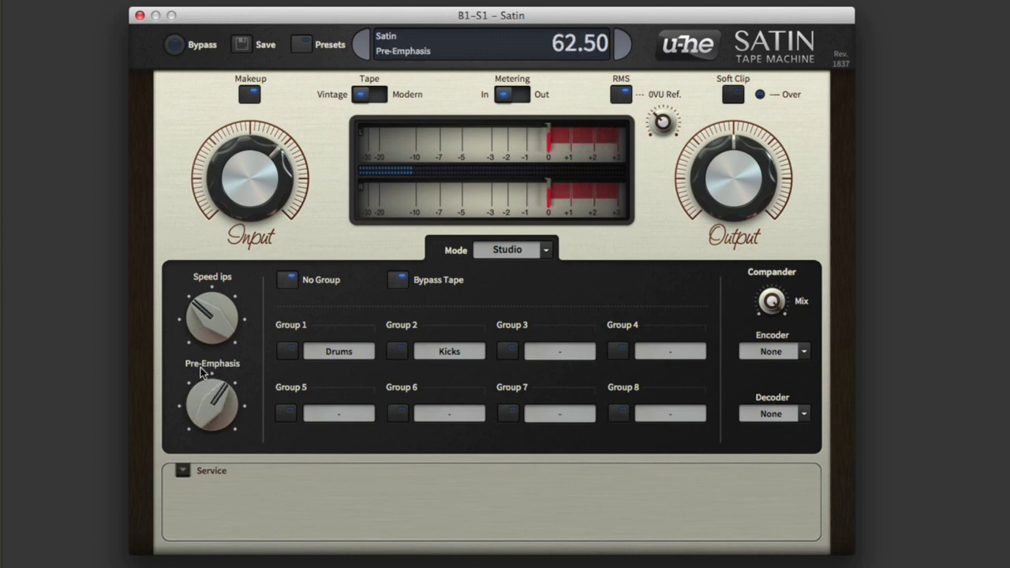
left_click(175, 45)
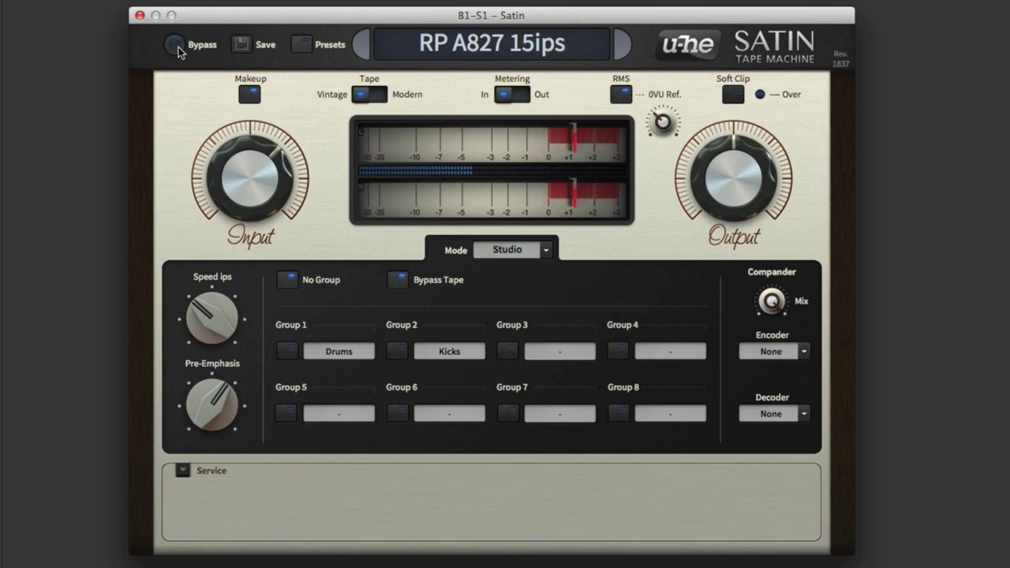
left_click(175, 45)
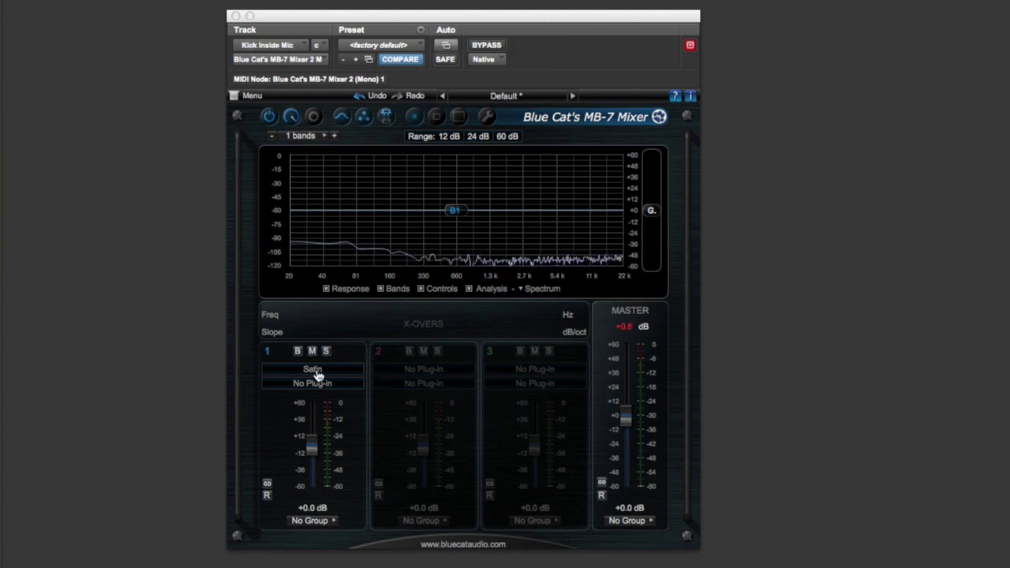
Step: Open the Satin instance on the kick track and bring its window fully into view
left_click(312, 369)
left_click(317, 373)
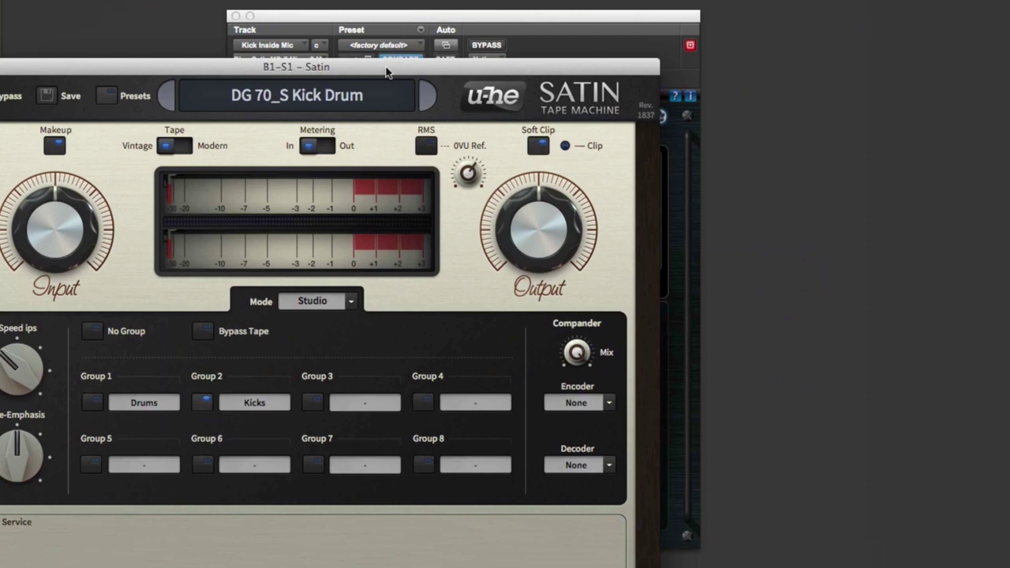
left_click_drag(385, 72, 506, 1)
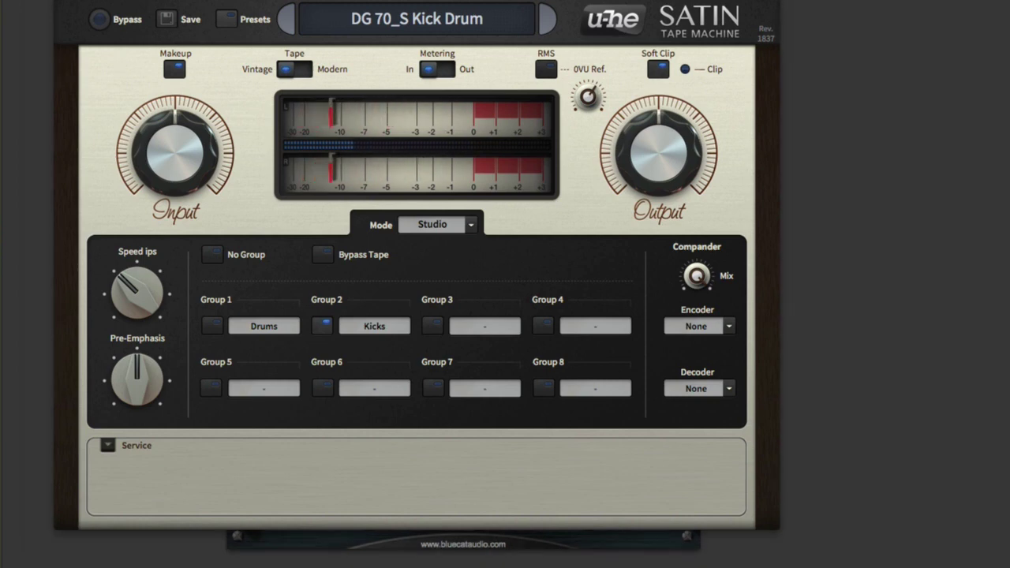
Step: Compare the kick with Satin bypassed and active, ending with processing on
left_click(99, 20)
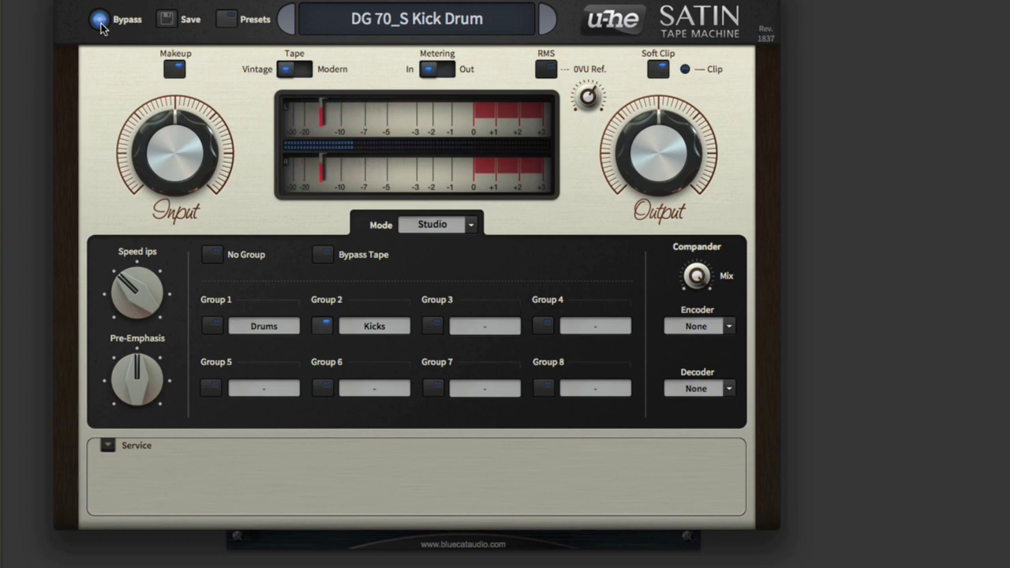
left_click(100, 20)
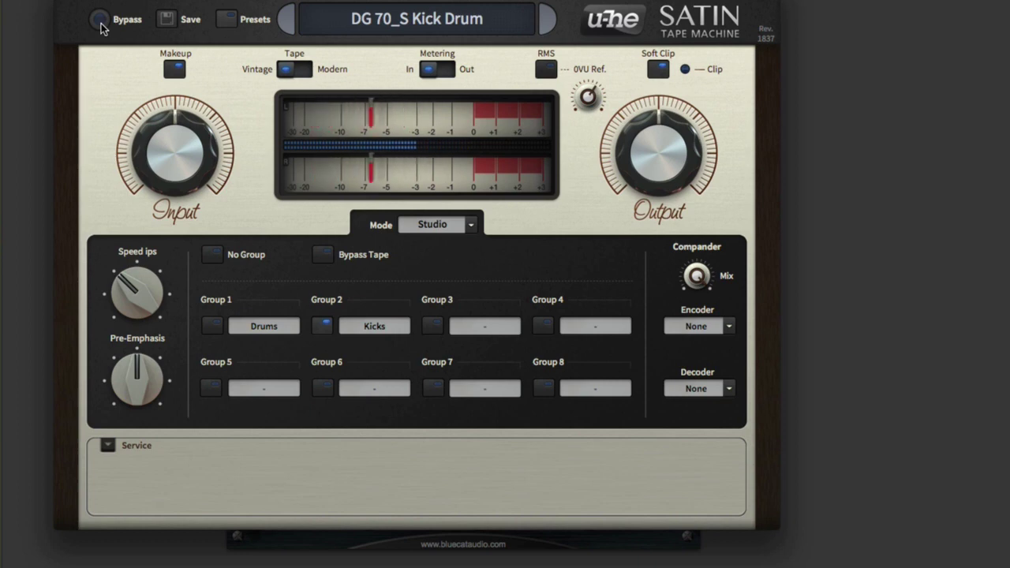
left_click(100, 22)
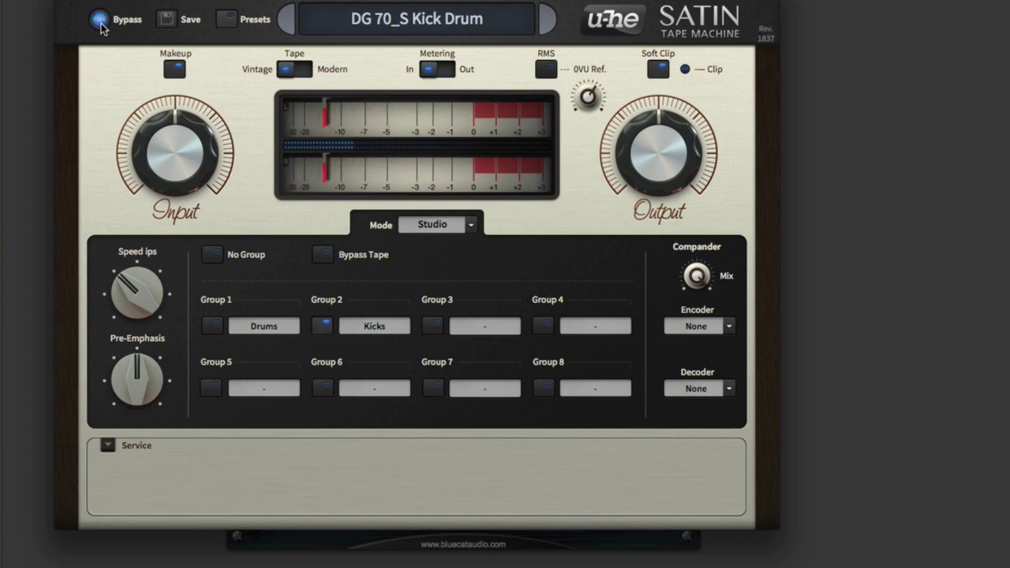
left_click(99, 22)
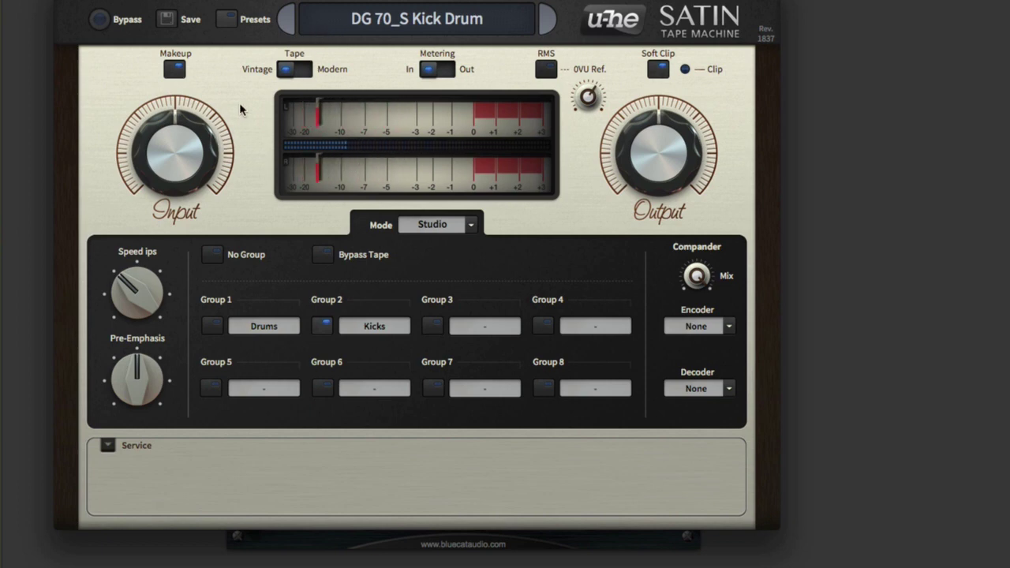
Step: Audition Studio presets from BH Kick Ass Fat DrumBuss through DAX Neutral Tape to DG 70_S Kick Drum, comparing with bypass
left_click(254, 27)
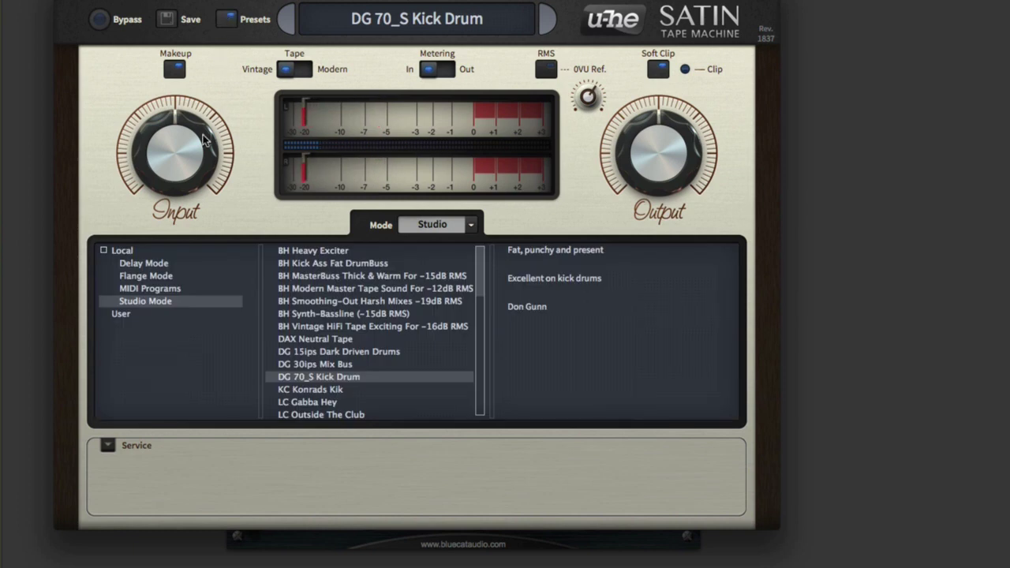
left_click(322, 265)
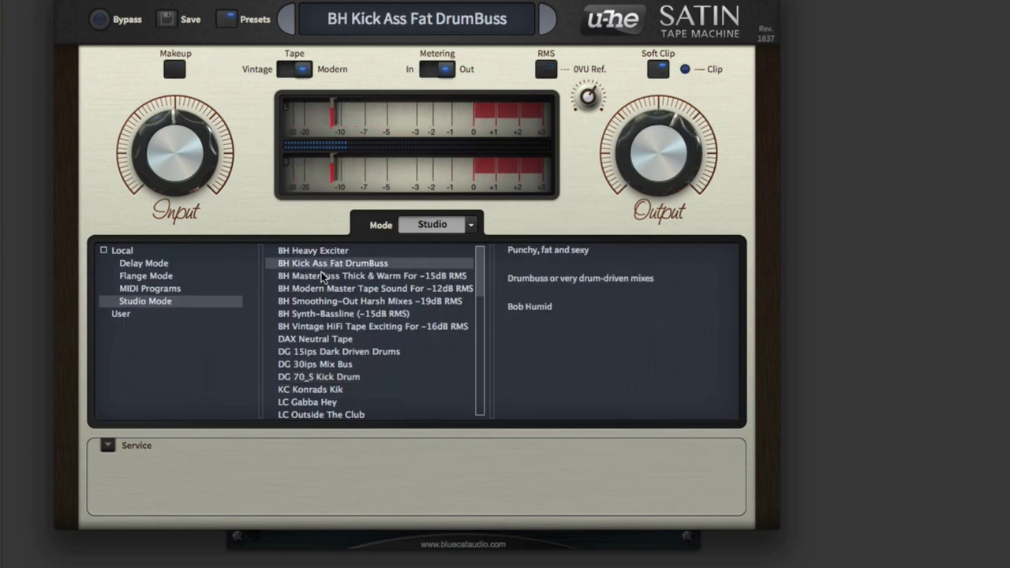
left_click(322, 276)
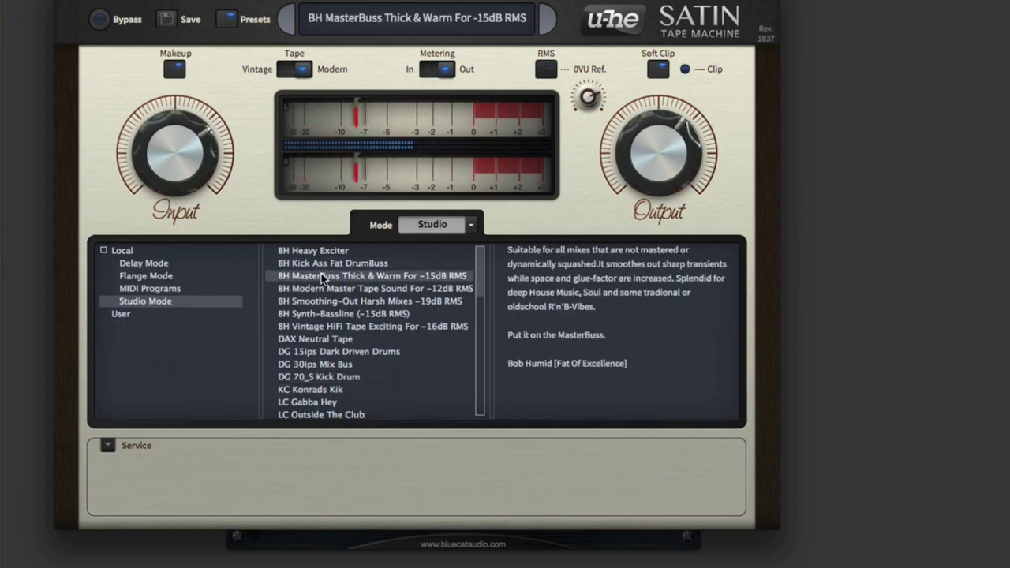
left_click(319, 327)
left_click(322, 339)
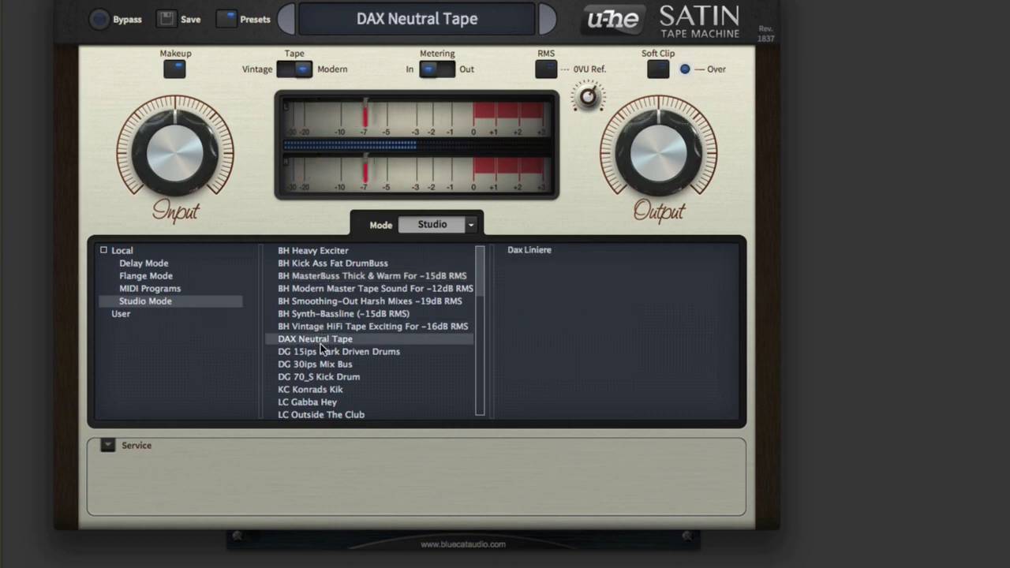
left_click(320, 365)
left_click(317, 378)
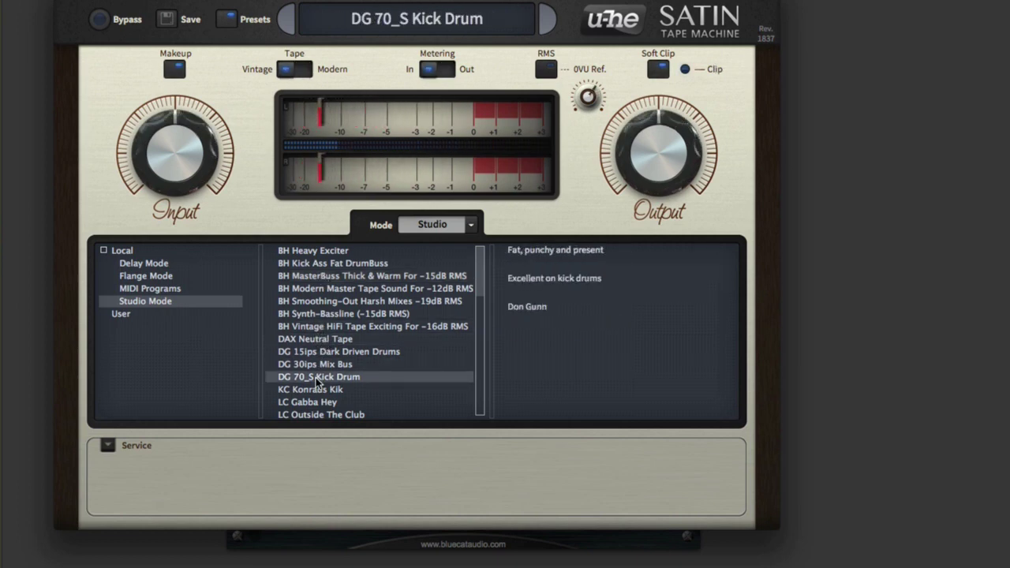
left_click(100, 20)
left_click(100, 20)
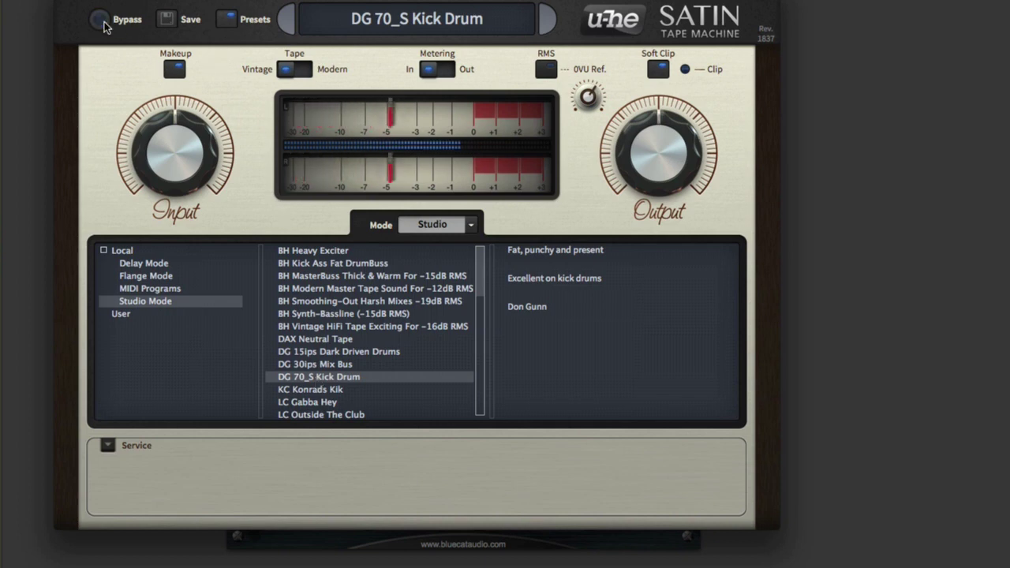
Step: Load BH MasterBuss Thick & Warm For -15dB RMS and compare it with bypass, leaving Satin bypassed
left_click(316, 267)
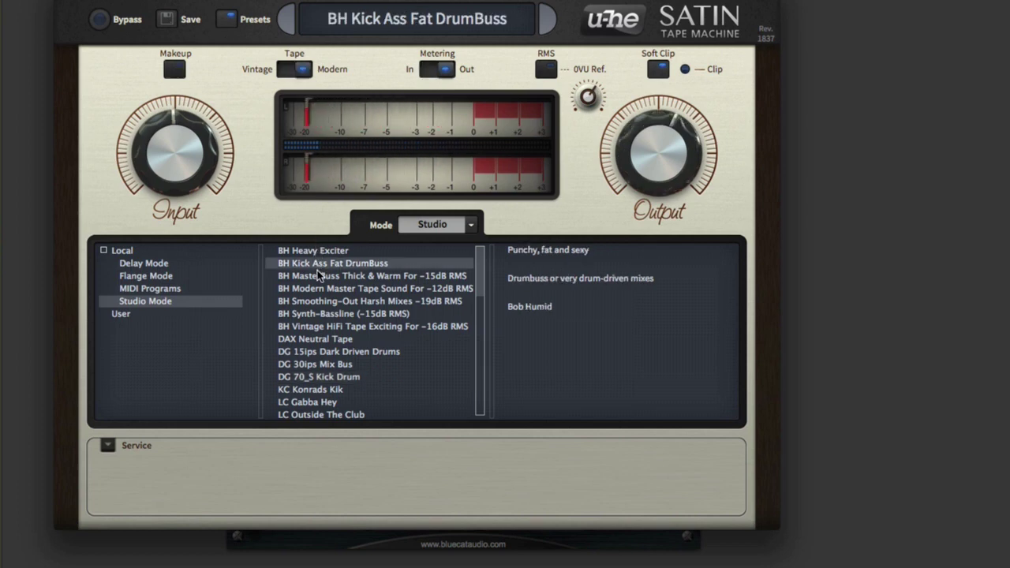
left_click(319, 280)
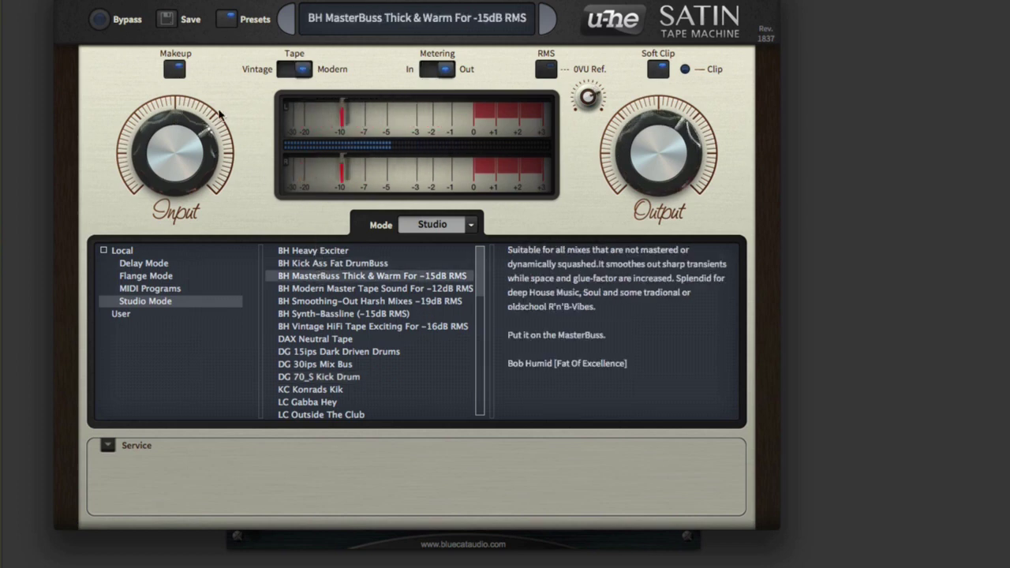
left_click(101, 23)
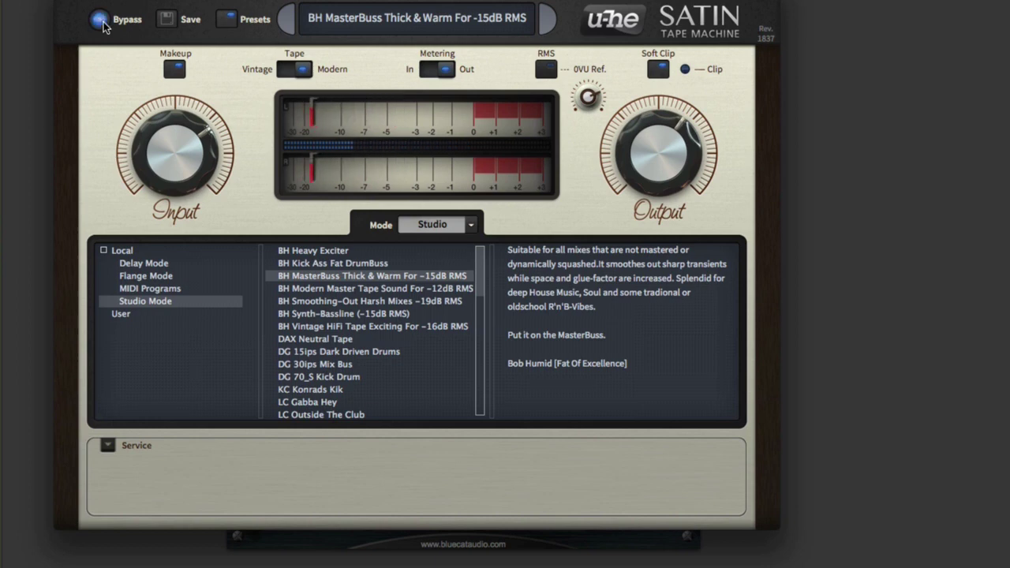
left_click(100, 22)
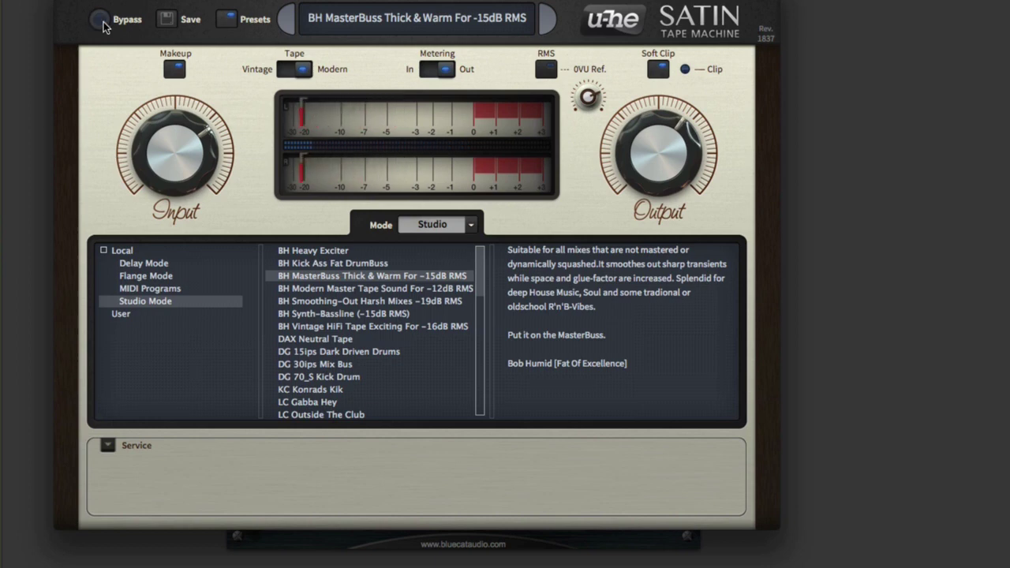
left_click(101, 22)
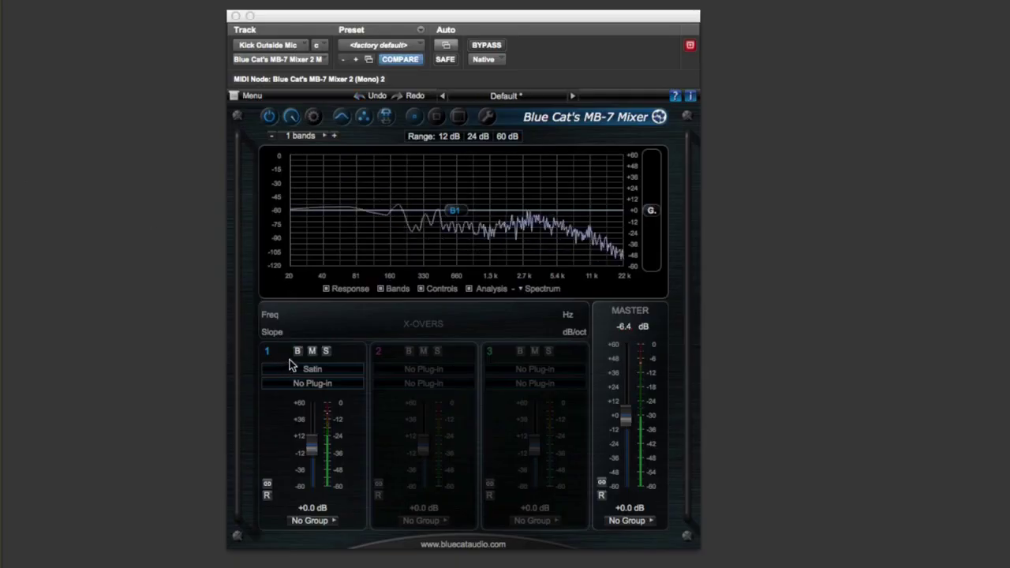
Step: Open Satin from MB-7 band 1, A/B DG 30ips Mix Bus with bypass, and flip the Vintage/Modern tape switch
left_click(293, 365)
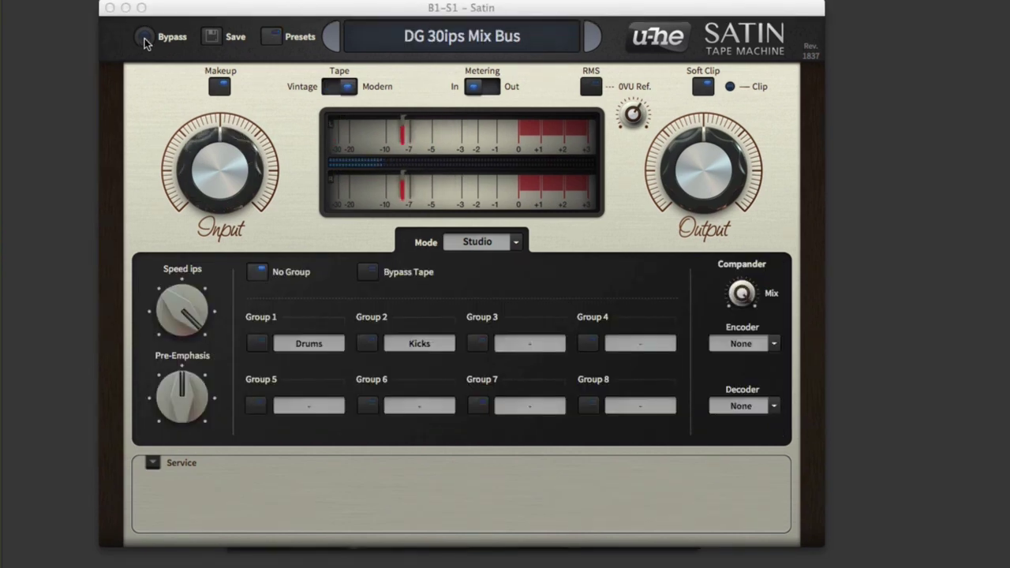
left_click(143, 39)
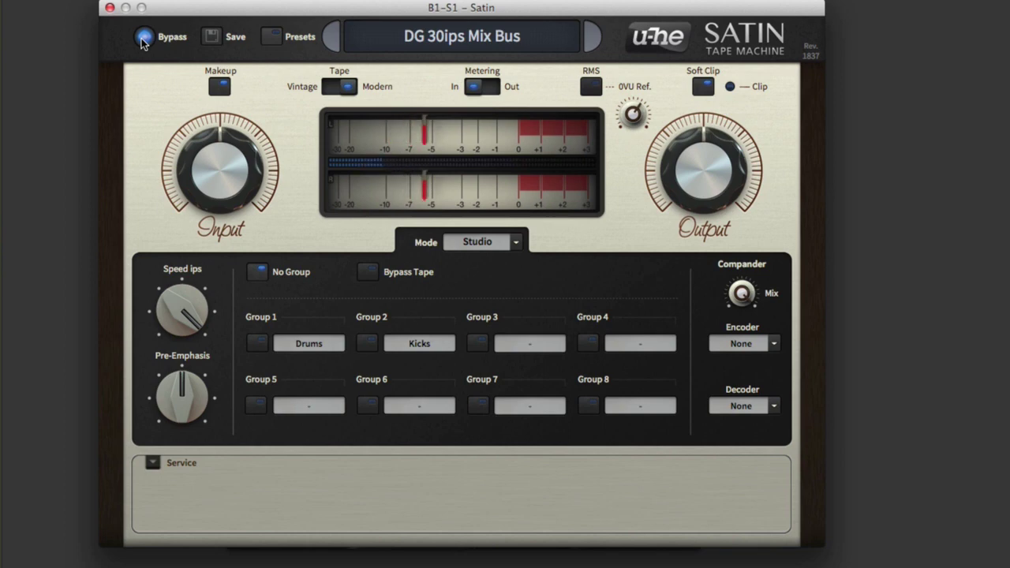
left_click(143, 40)
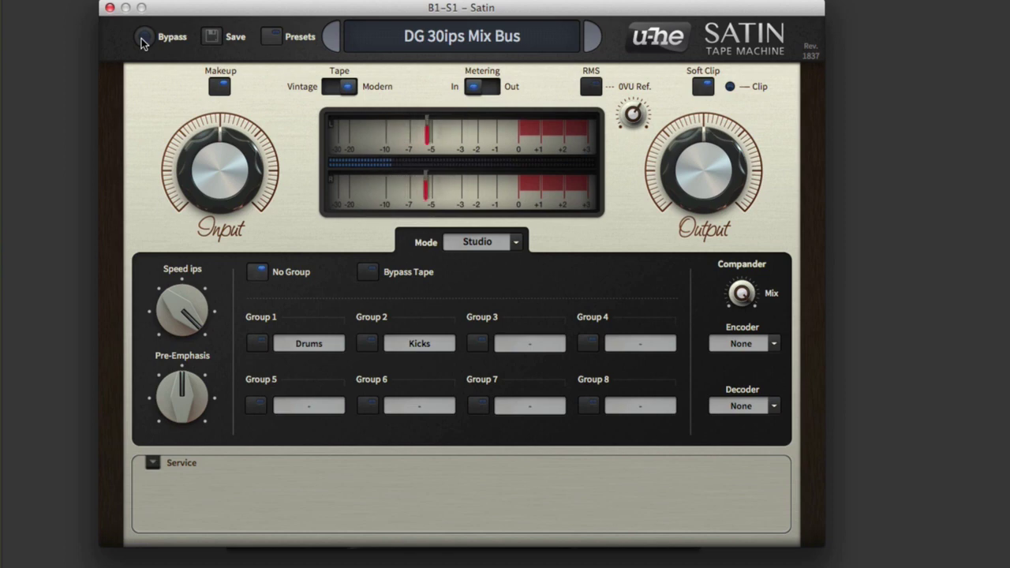
left_click(143, 37)
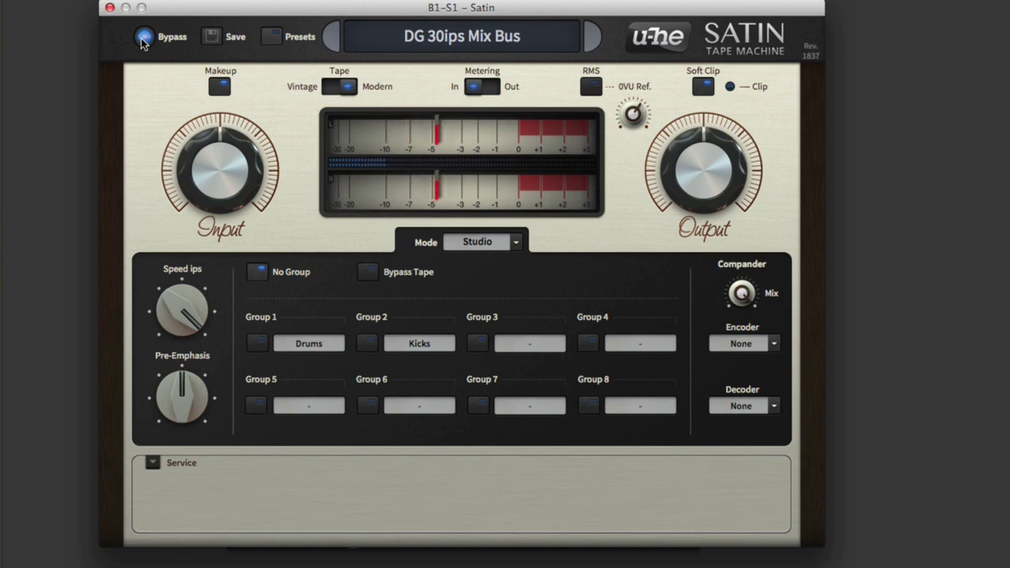
left_click(143, 38)
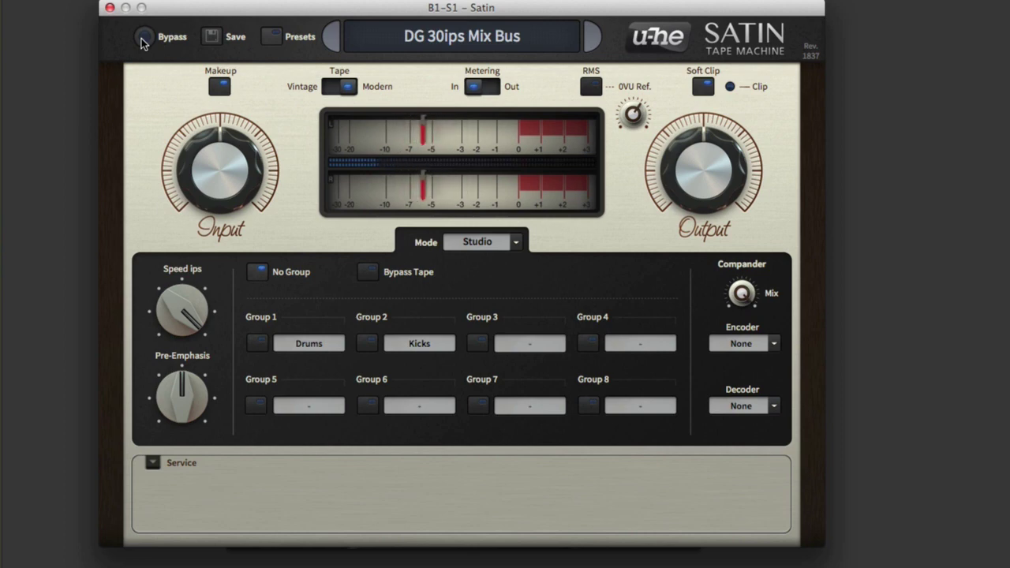
left_click(332, 89)
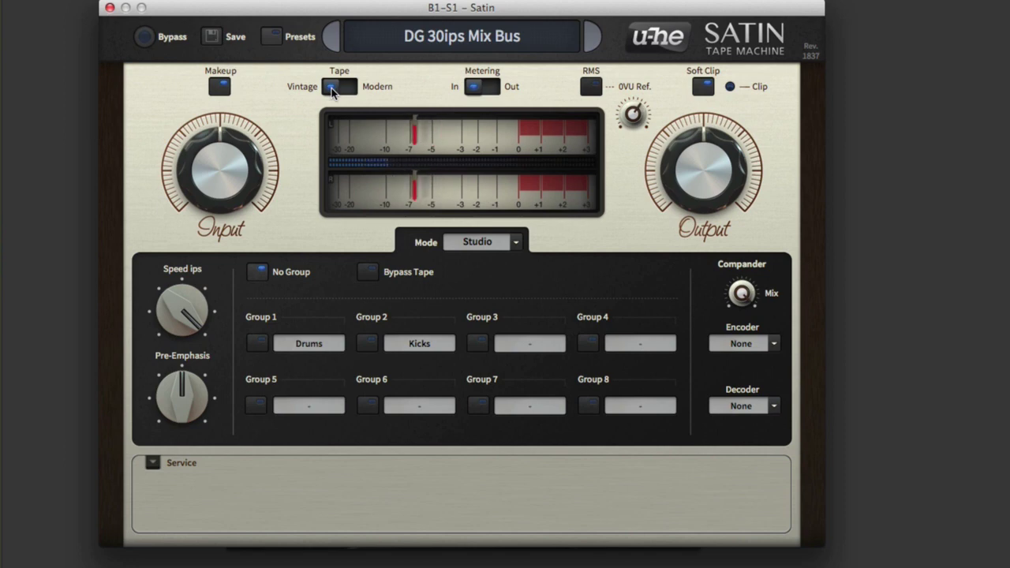
left_click(272, 36)
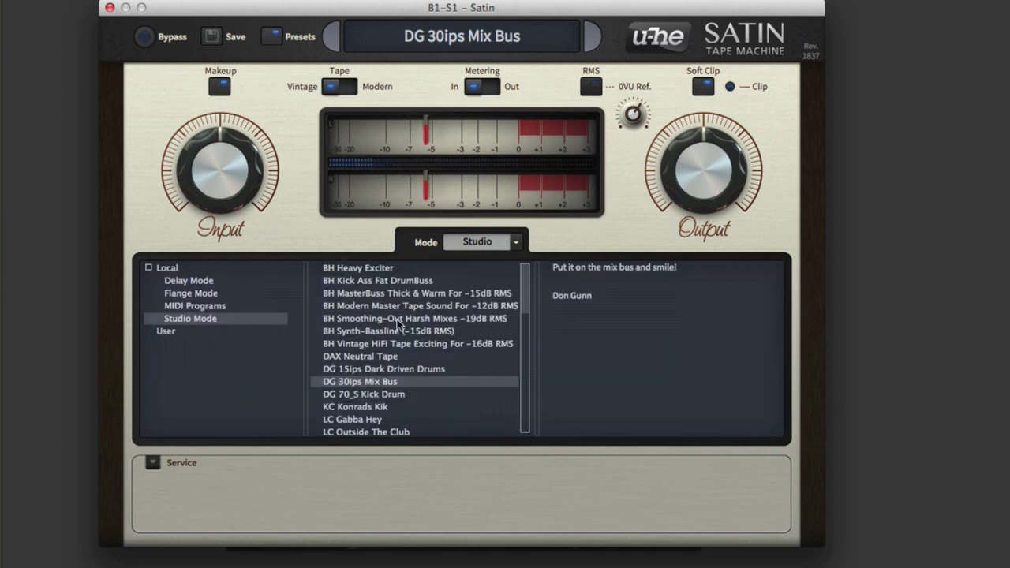
Step: Load BH MasterBuss Thick & Warm, then BH Kick Ass Fat DrumBuss, and turn Bypass off
left_click(385, 293)
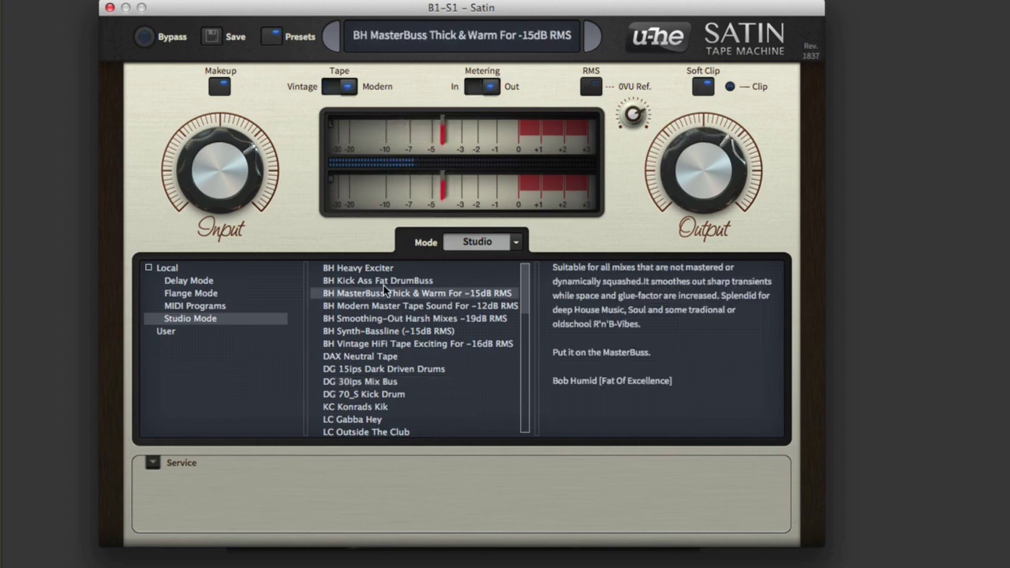
left_click(387, 282)
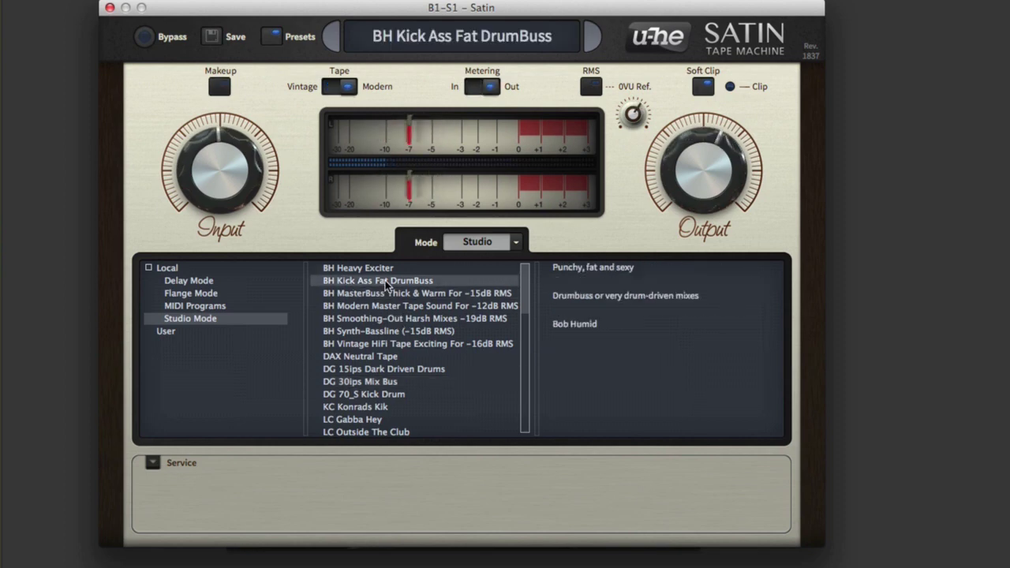
left_click(145, 37)
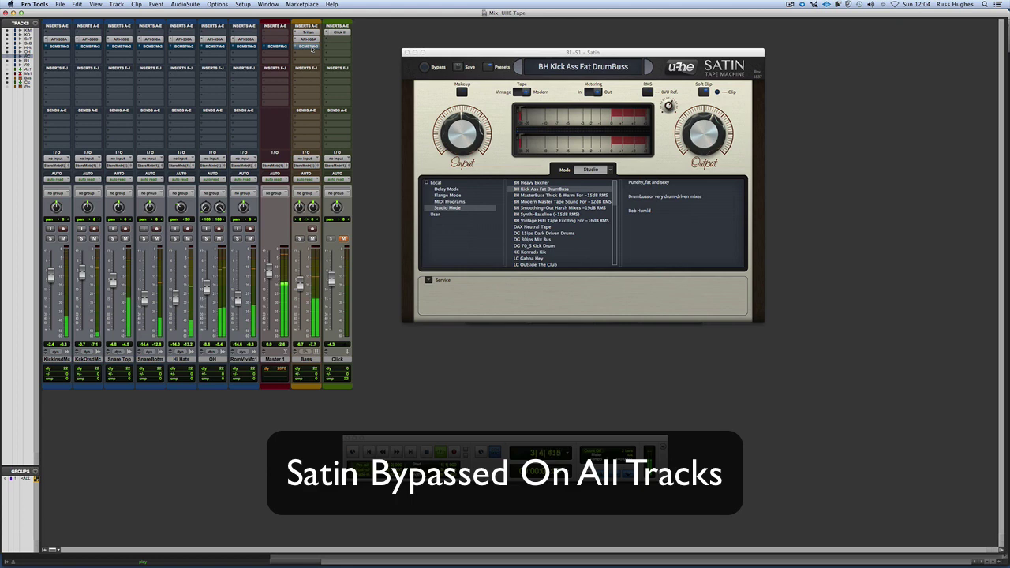
Step: Un-bypass Satin on all tracks and stop playback with the counter at 1|1|000
left_click(311, 48, "alt+super")
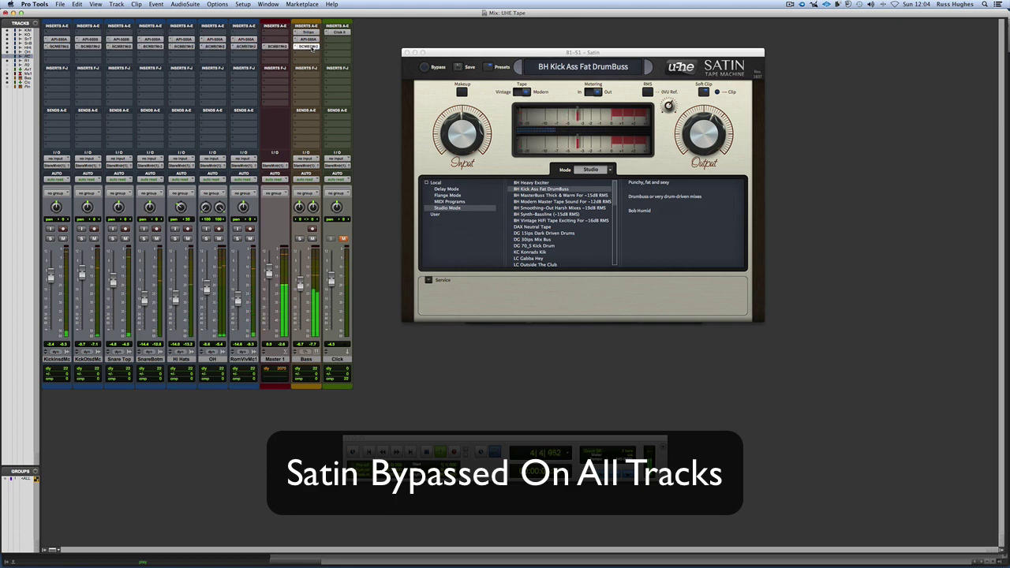
left_click(426, 451)
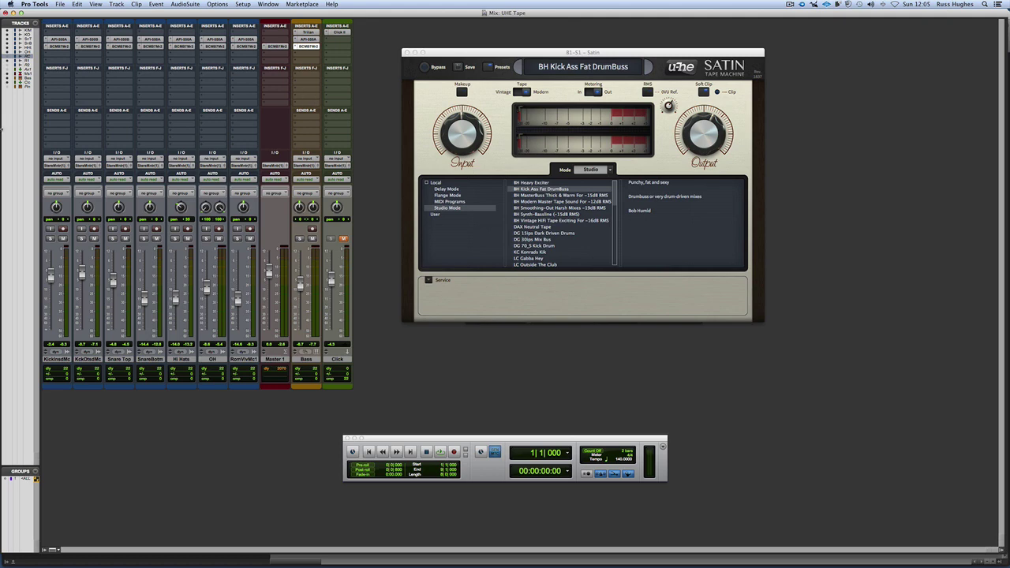
Step: Solo Snare Top, move its MB-7 Mixer to the second insert bank, and show band 1's Satin editor
left_click(113, 238)
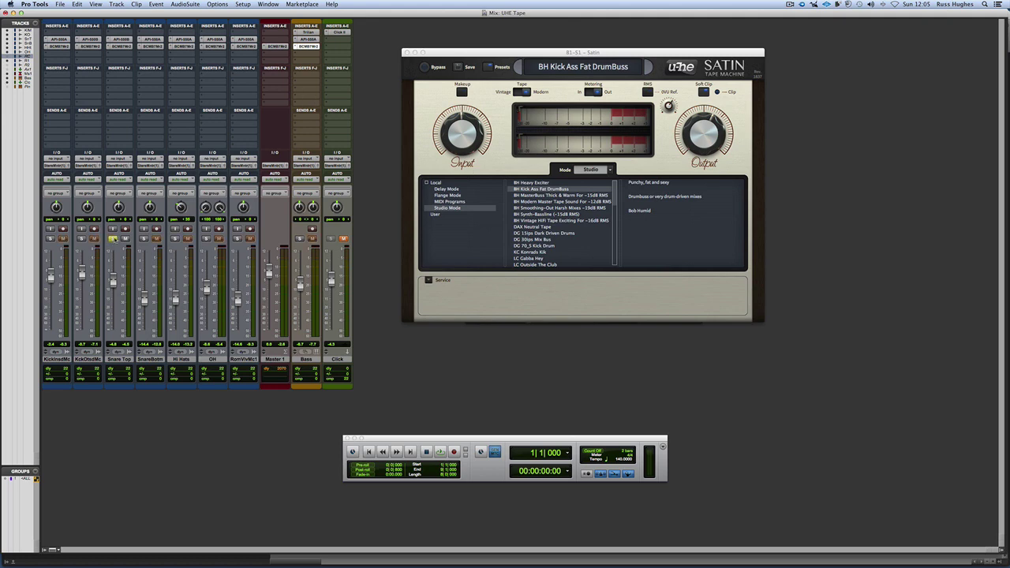
left_click(119, 77)
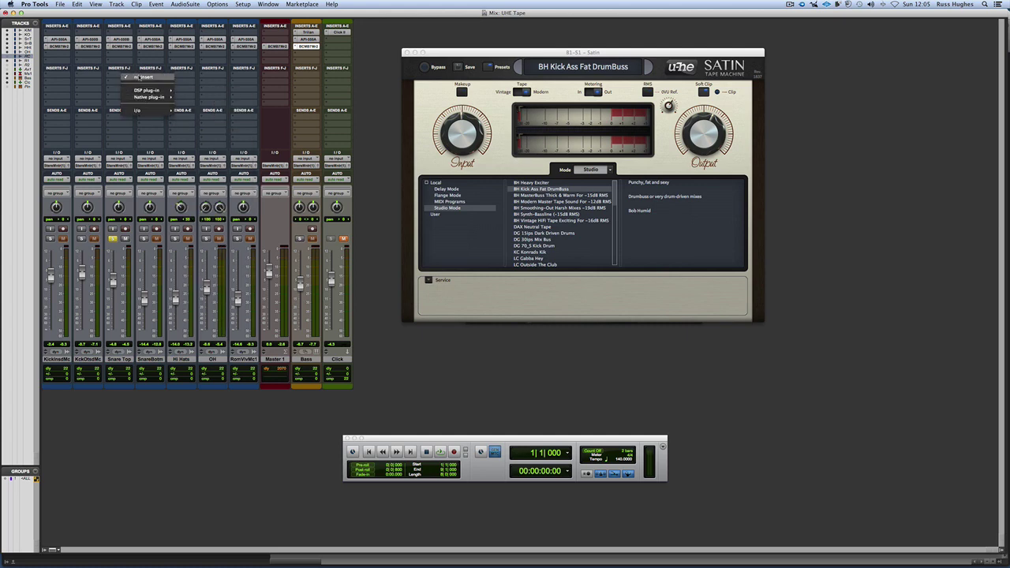
left_click(120, 59)
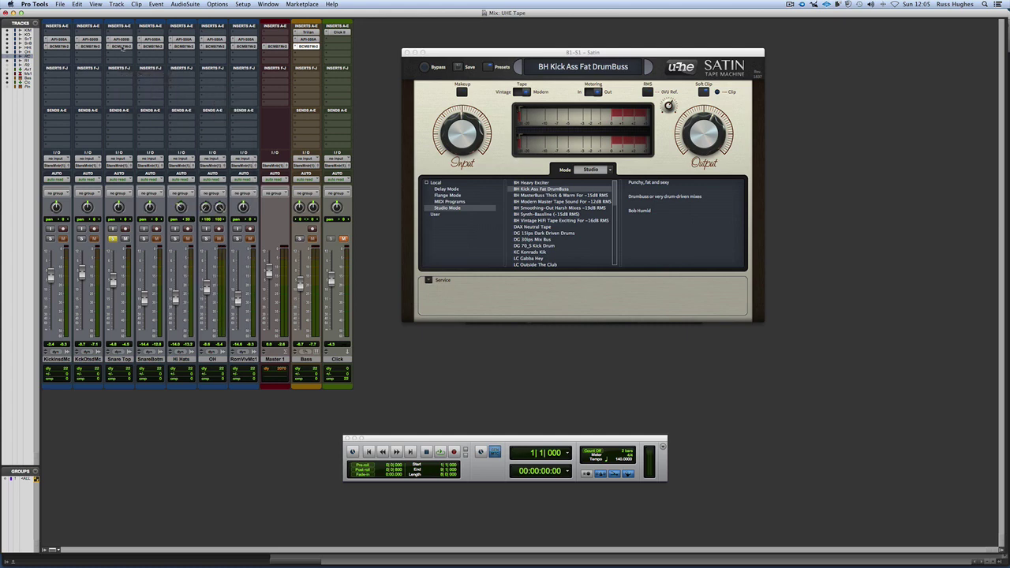
left_click_drag(121, 47, 120, 73)
left_click(509, 234)
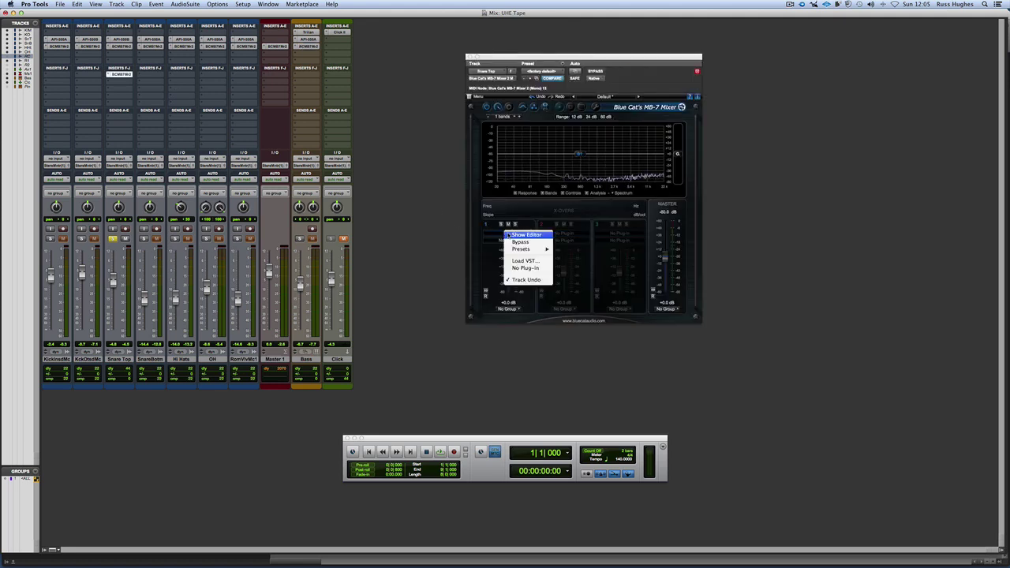
left_click(526, 235)
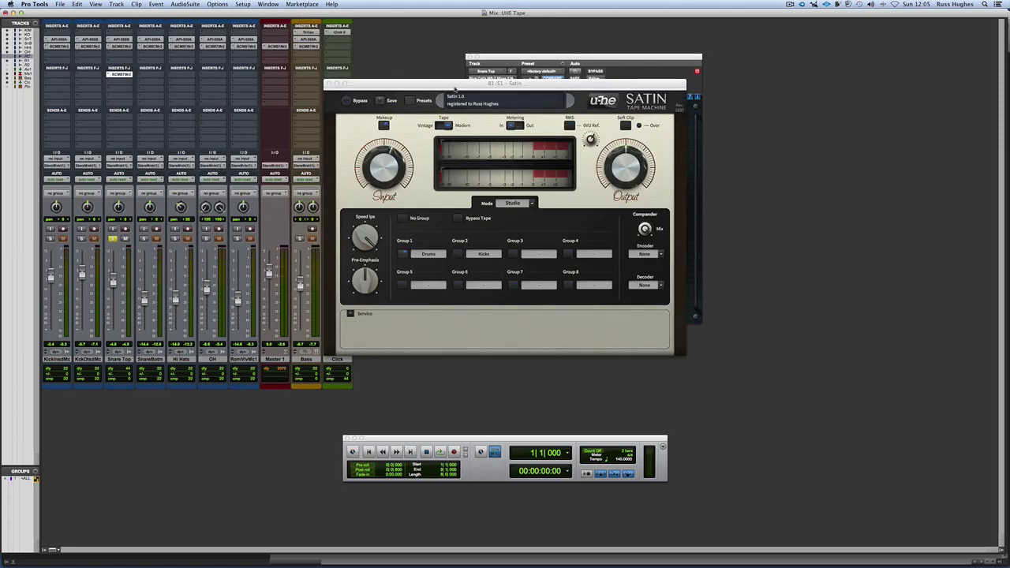
left_click(455, 85)
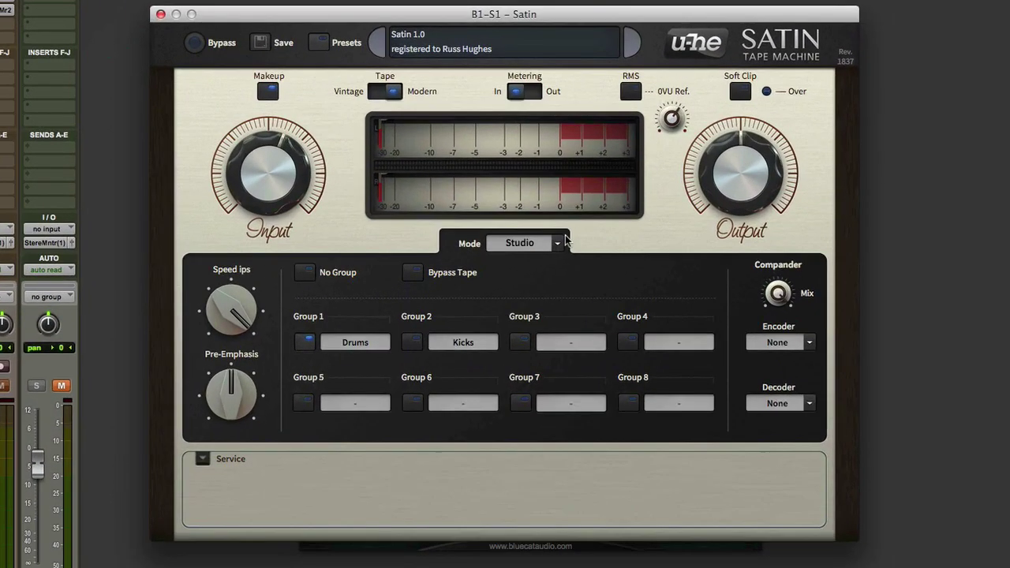
Step: Switch Satin to Delay mode, load SM Flanged Delay I, and lower the Mix to about 70
left_click(532, 201)
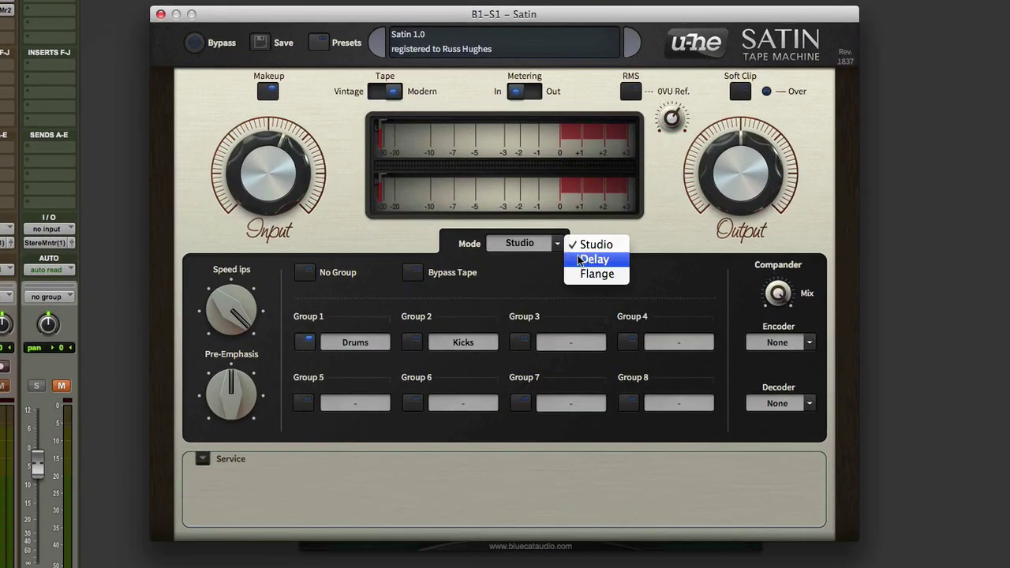
left_click(584, 258)
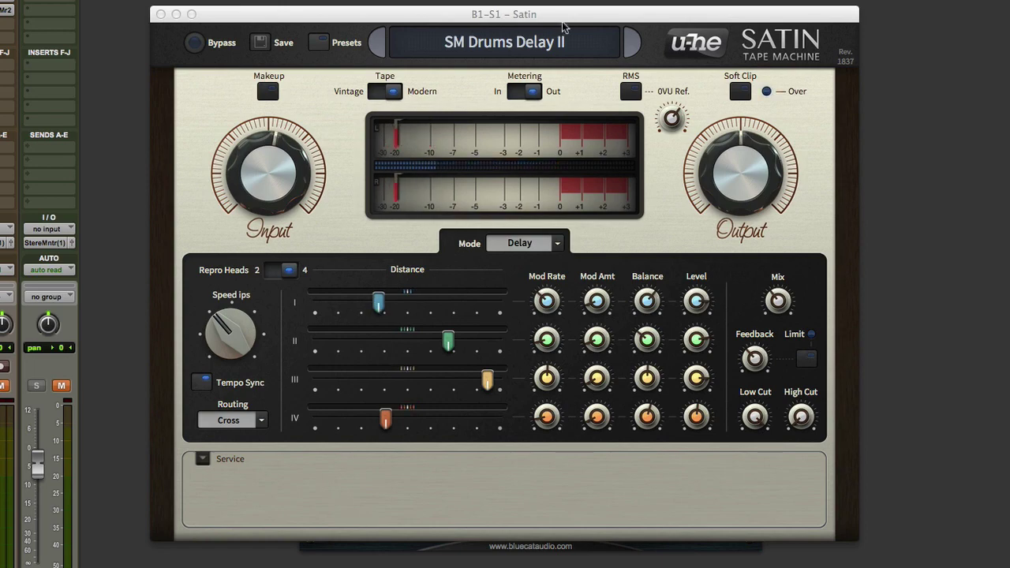
left_click(614, 52)
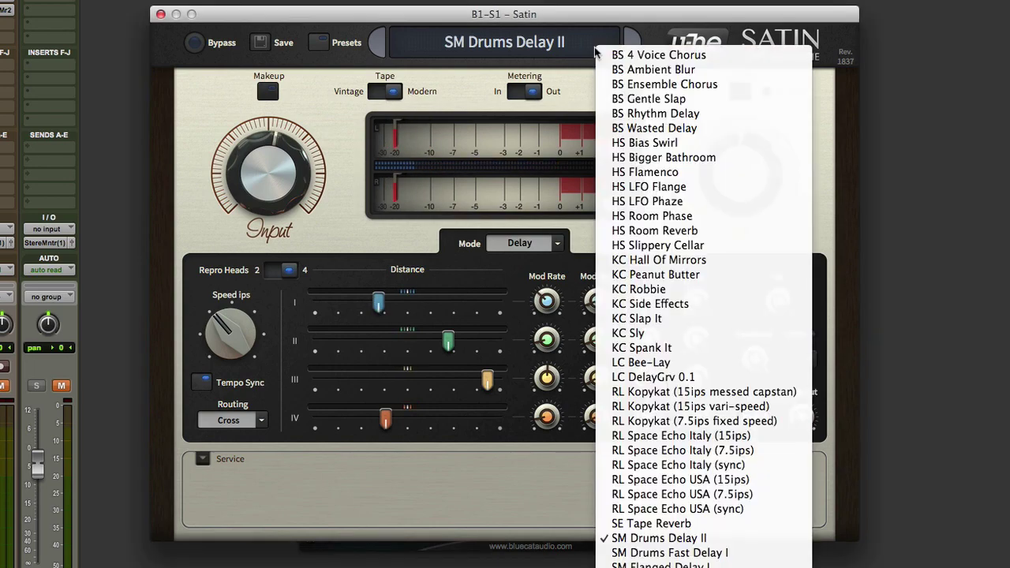
left_click(635, 562)
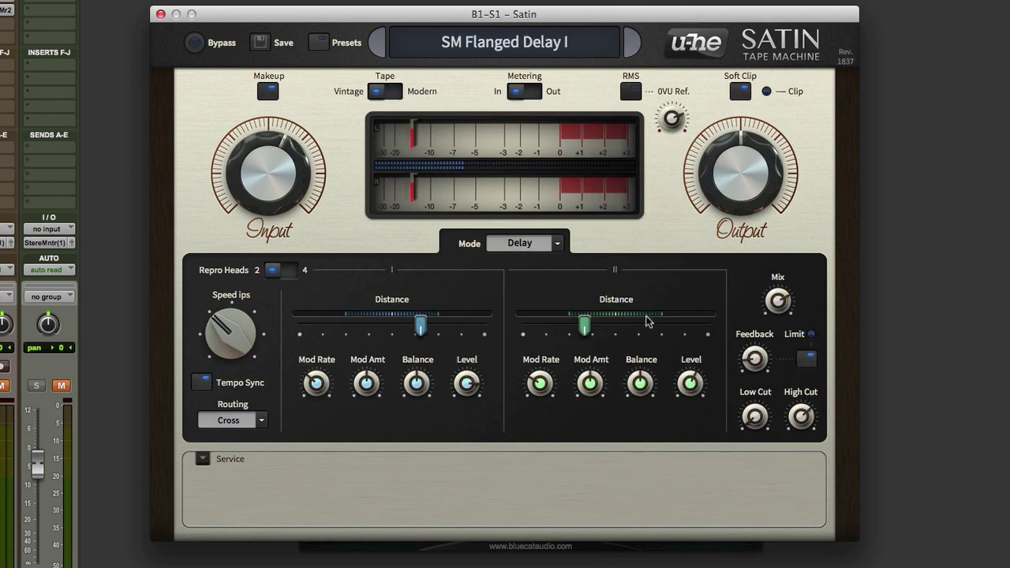
left_click_drag(781, 305, 769, 286)
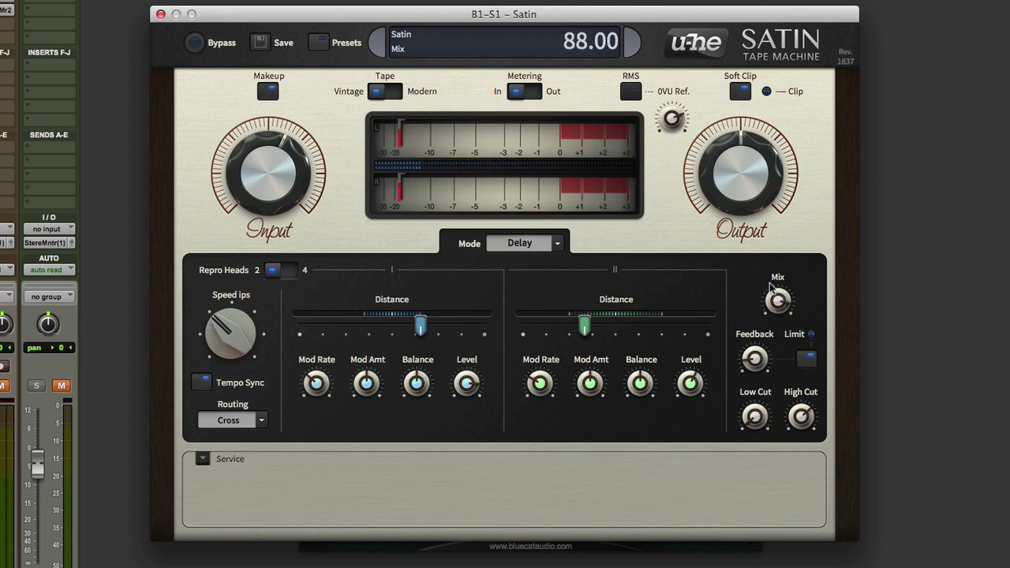
left_click_drag(770, 283, 770, 316)
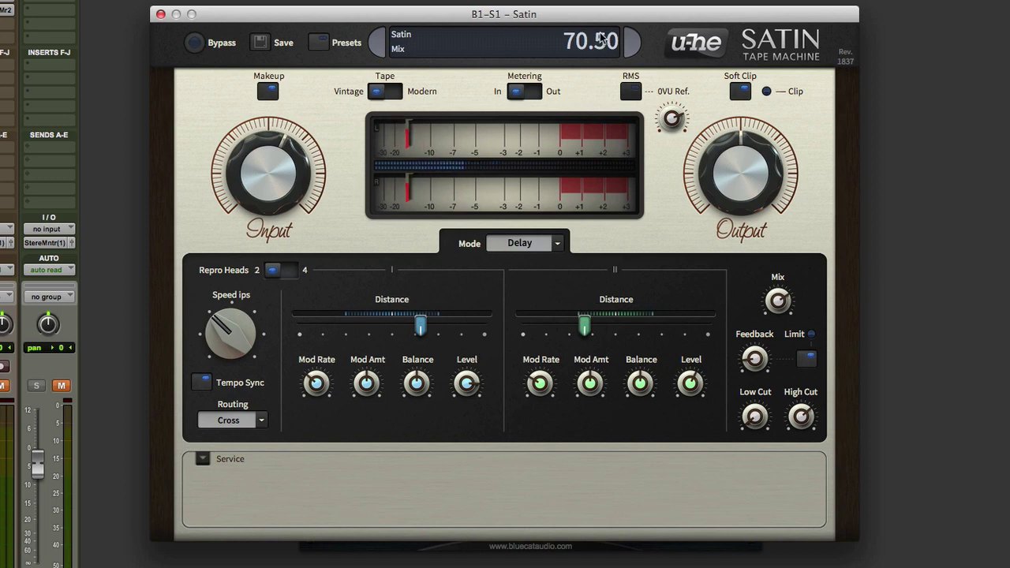
Step: Step through SM Flanged Delay II, III and IV to SM Flanged Delay V
left_click(633, 44)
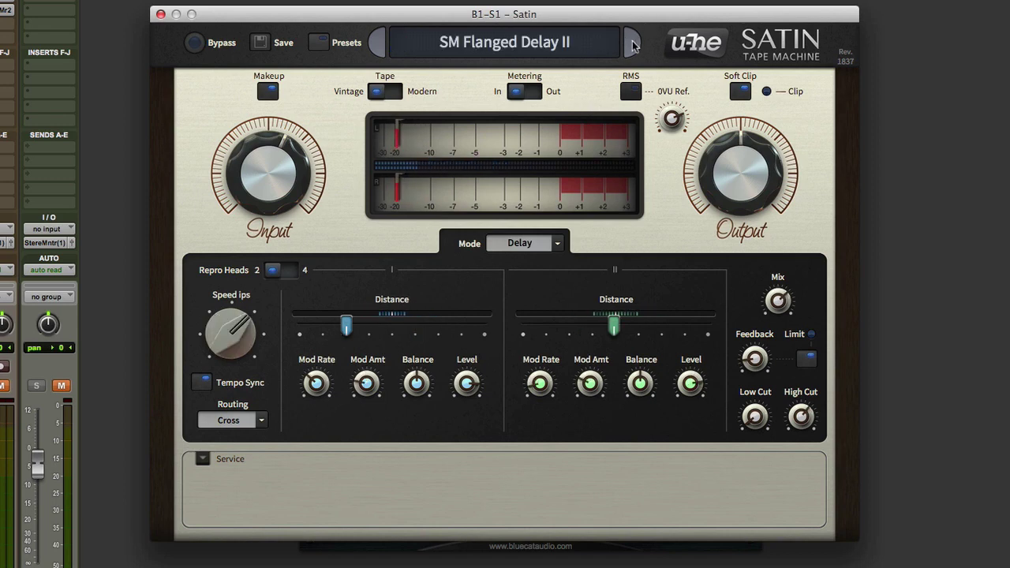
left_click(632, 44)
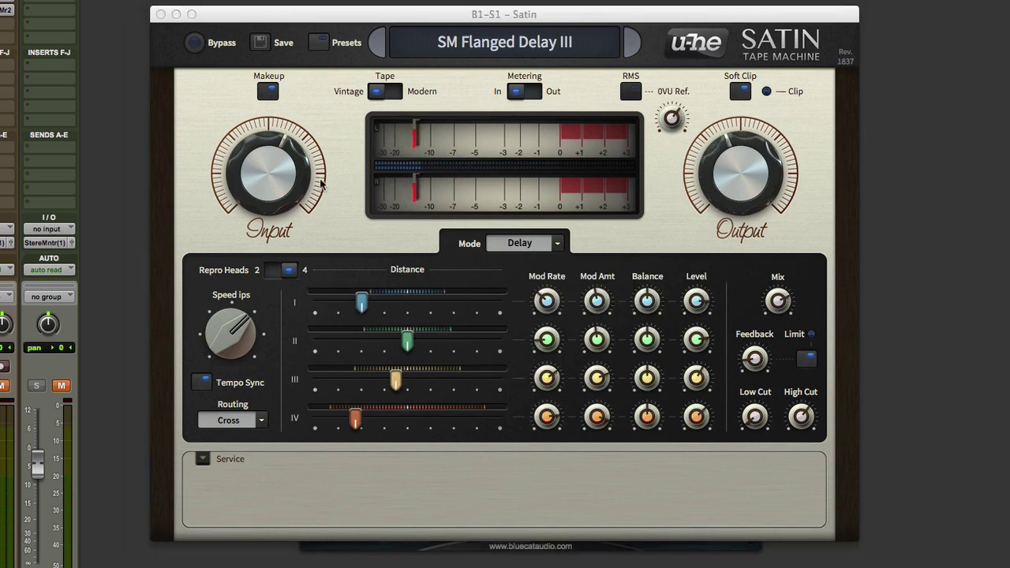
left_click(634, 46)
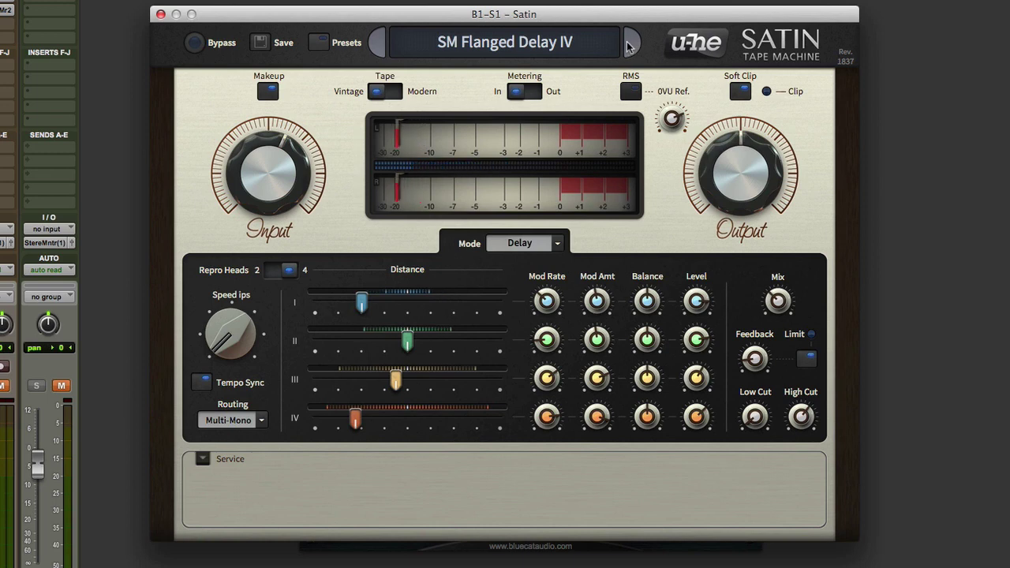
left_click(630, 46)
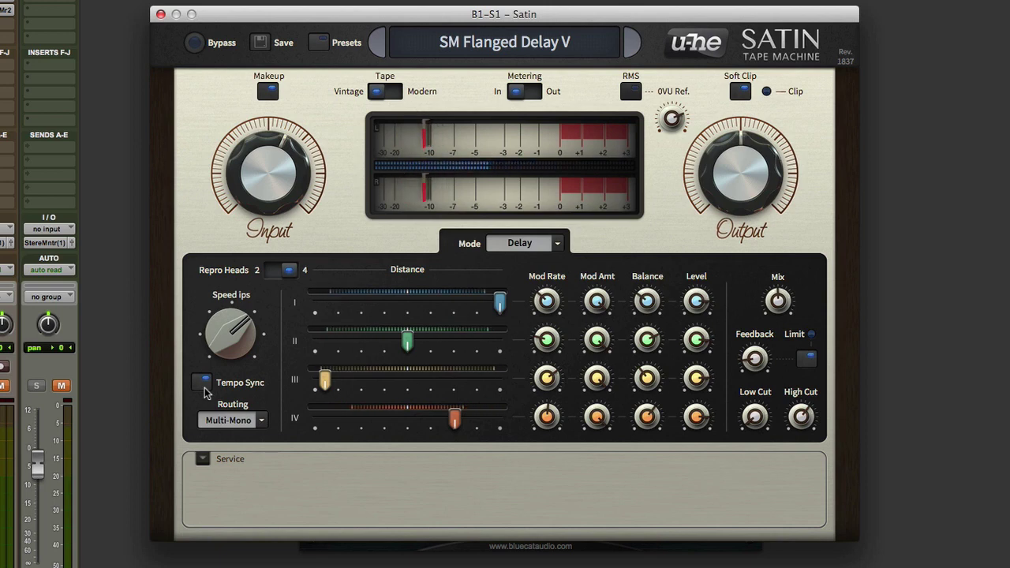
Step: Try Cross, then Ping-Pong (L) delay routing
left_click(263, 422)
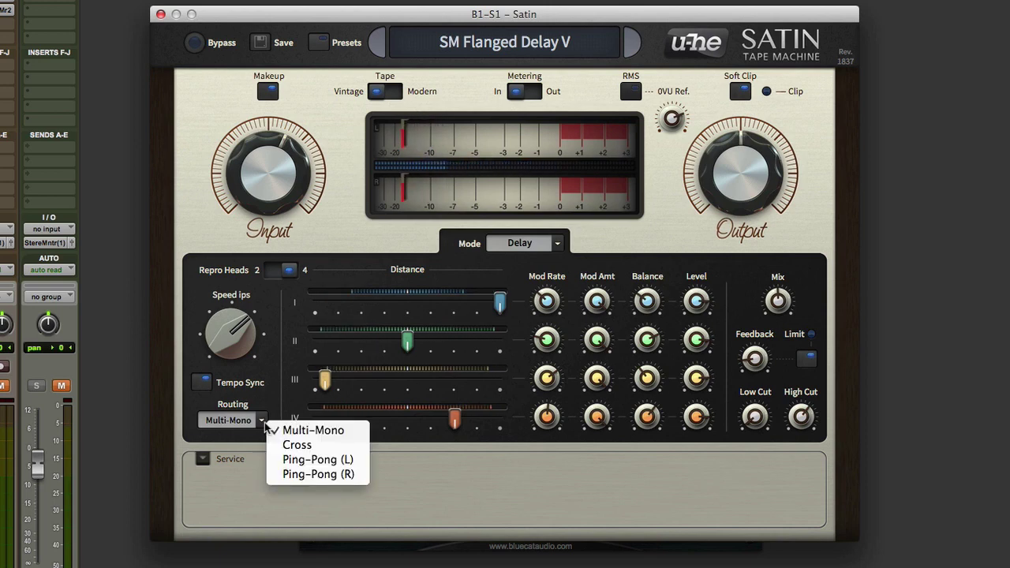
left_click(296, 445)
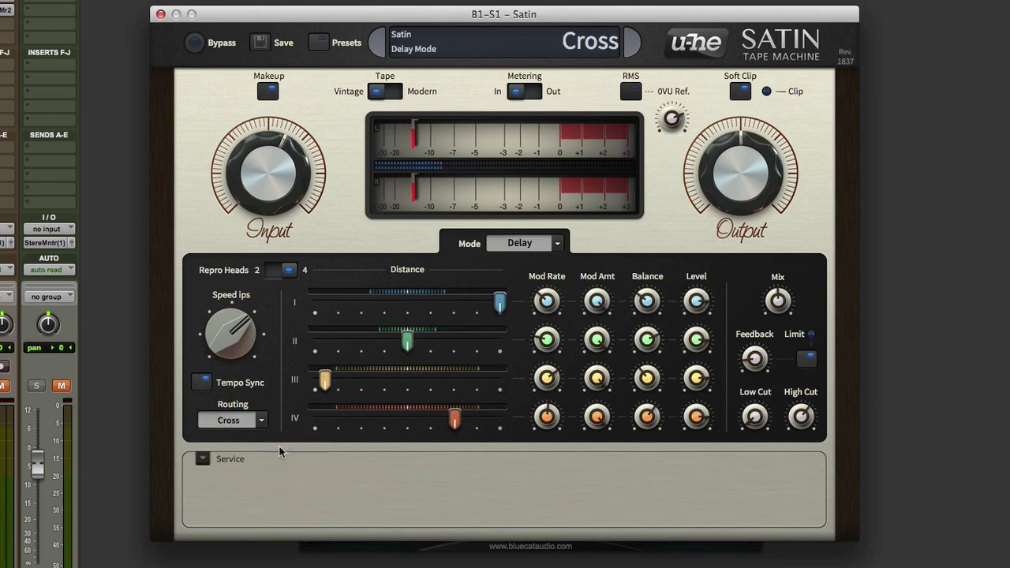
left_click(263, 422)
left_click(281, 460)
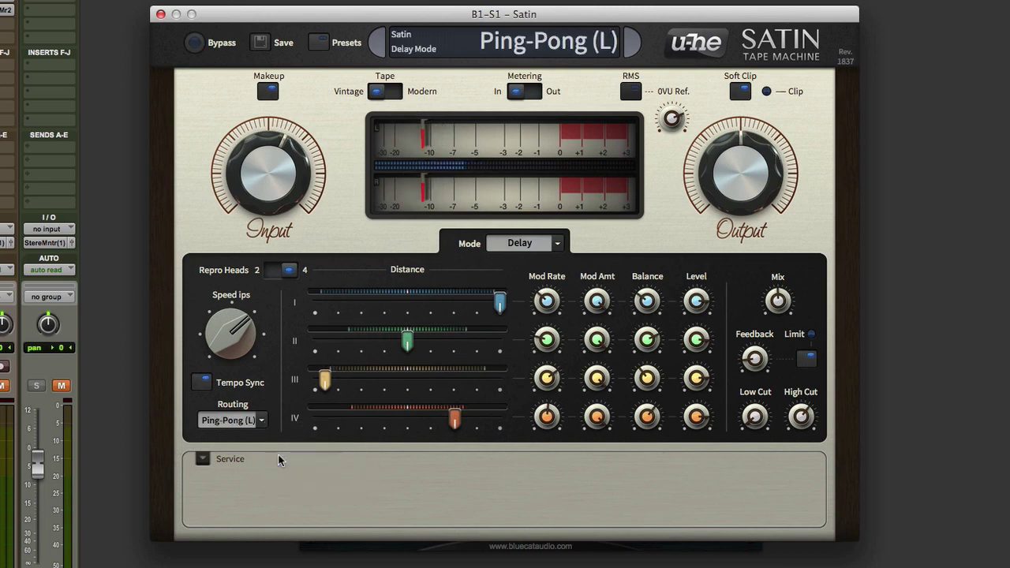
Step: Step through the SM Loop Delay Add presets I to VI, reaching SM Loops Flange Delay I
left_click(631, 44)
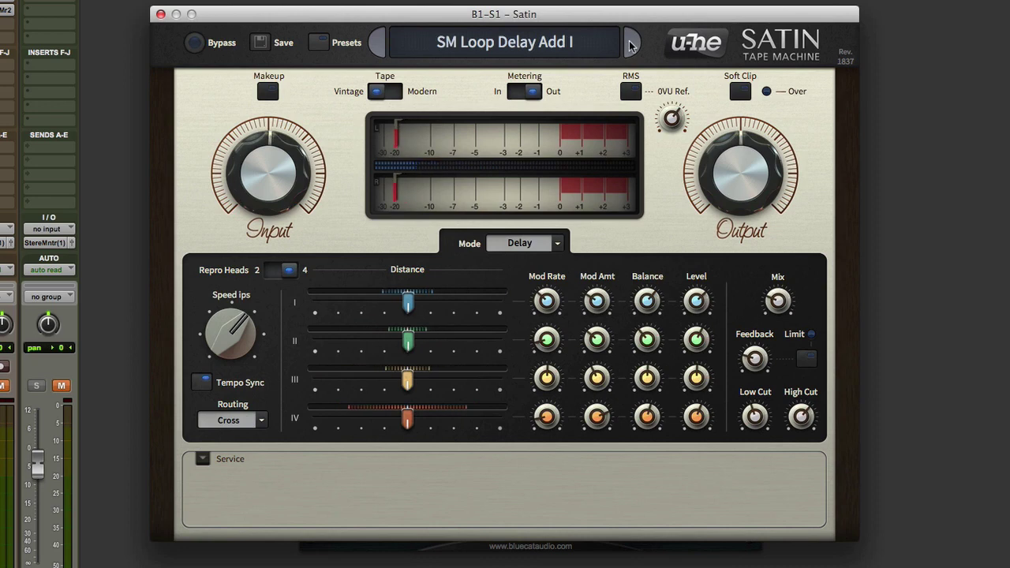
left_click(631, 45)
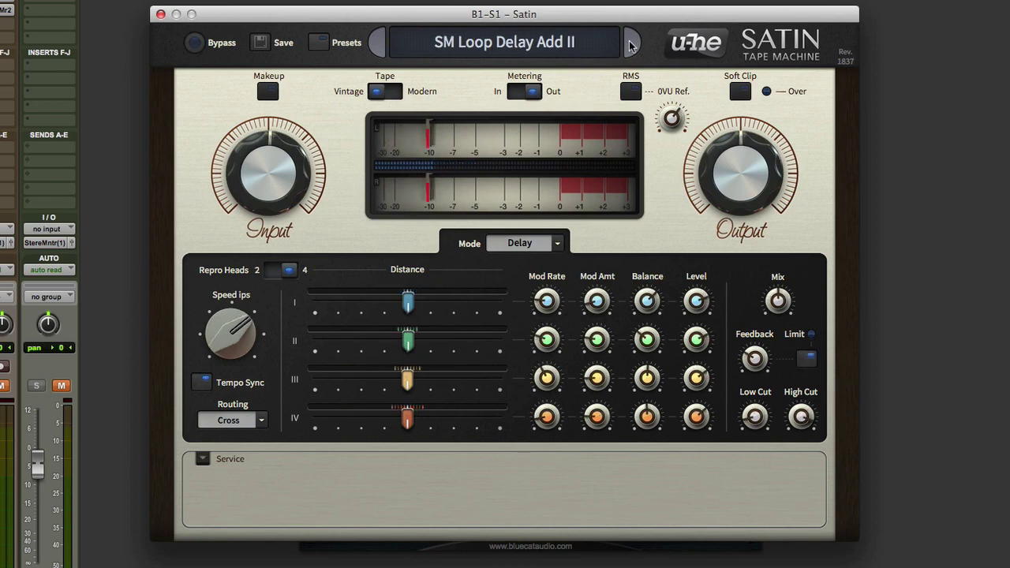
left_click(631, 45)
left_click(631, 45)
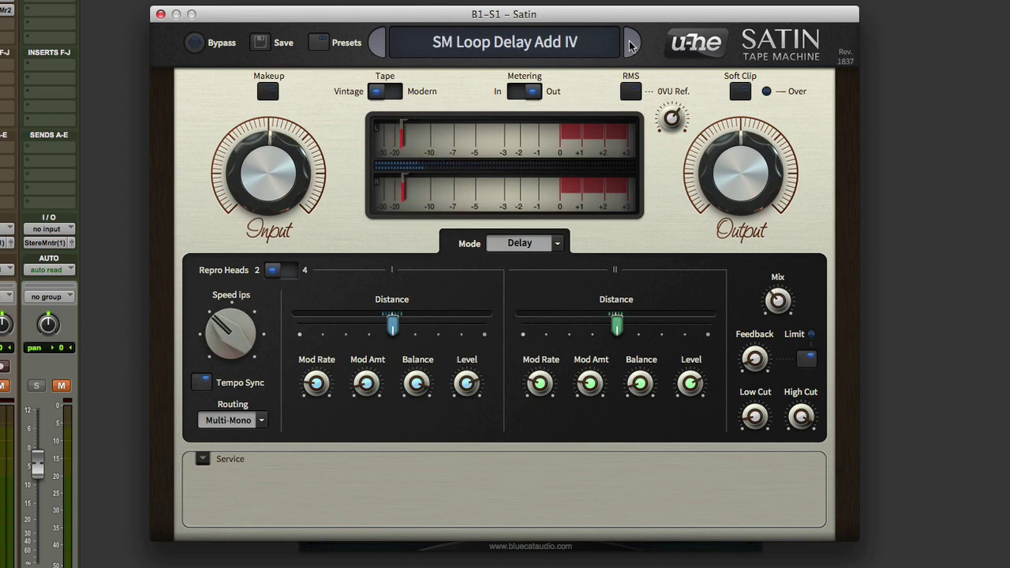
left_click(631, 45)
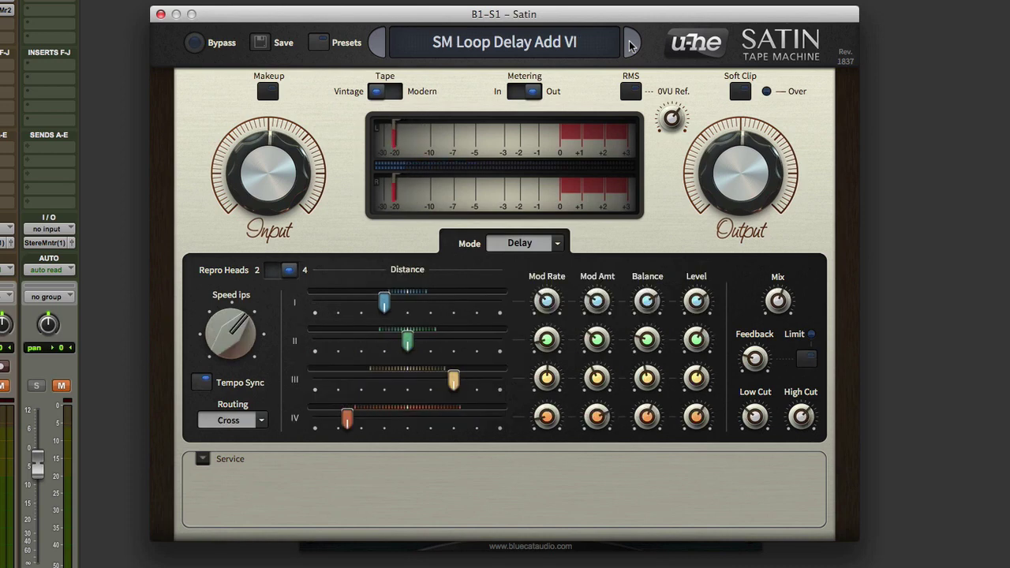
left_click(631, 45)
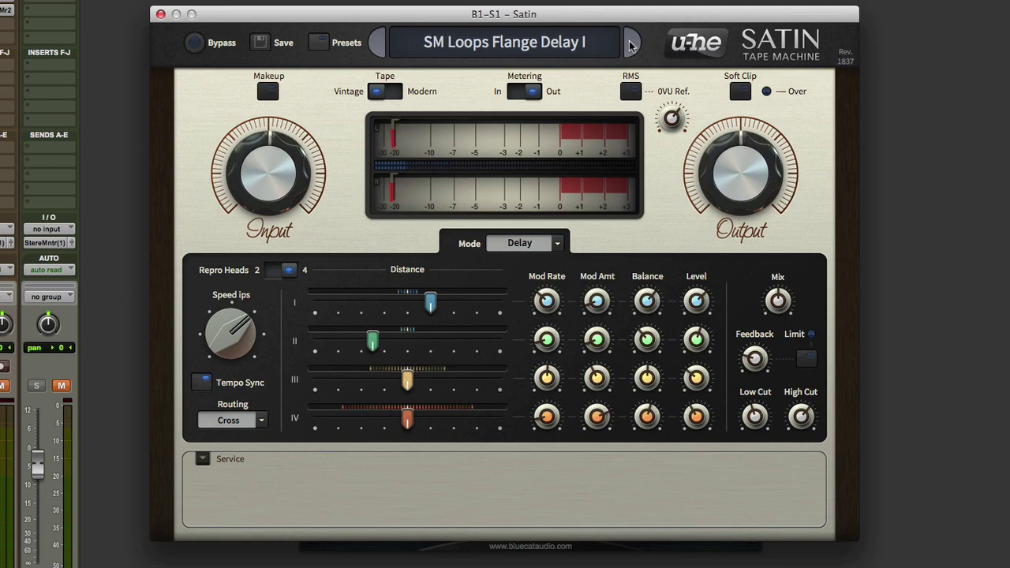
Step: Turn the Mix fully down, lower the feedback low cut, and compare against bypass
mouse_move(776, 312)
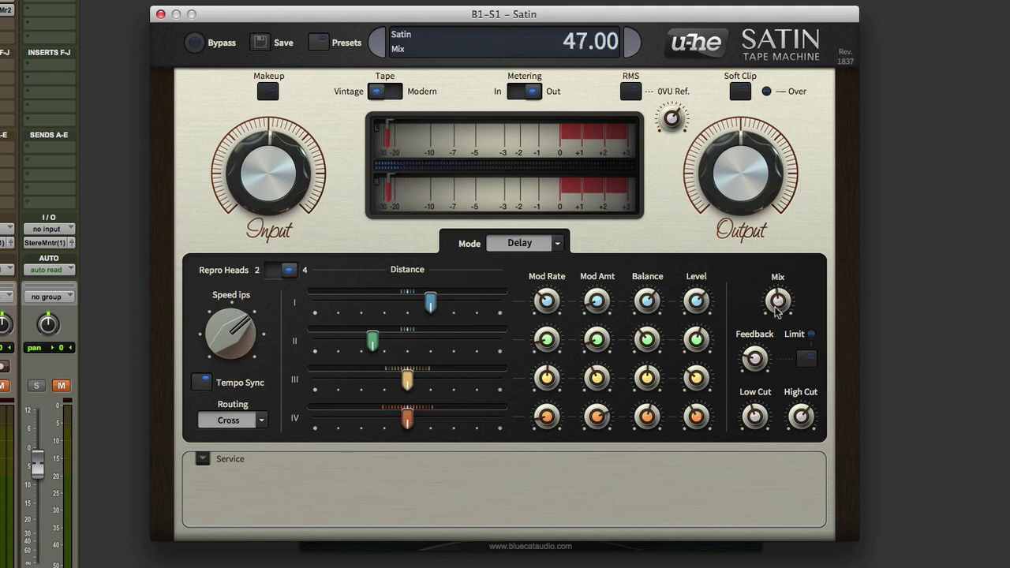
left_click_drag(776, 313, 747, 371)
left_click_drag(753, 416, 735, 472)
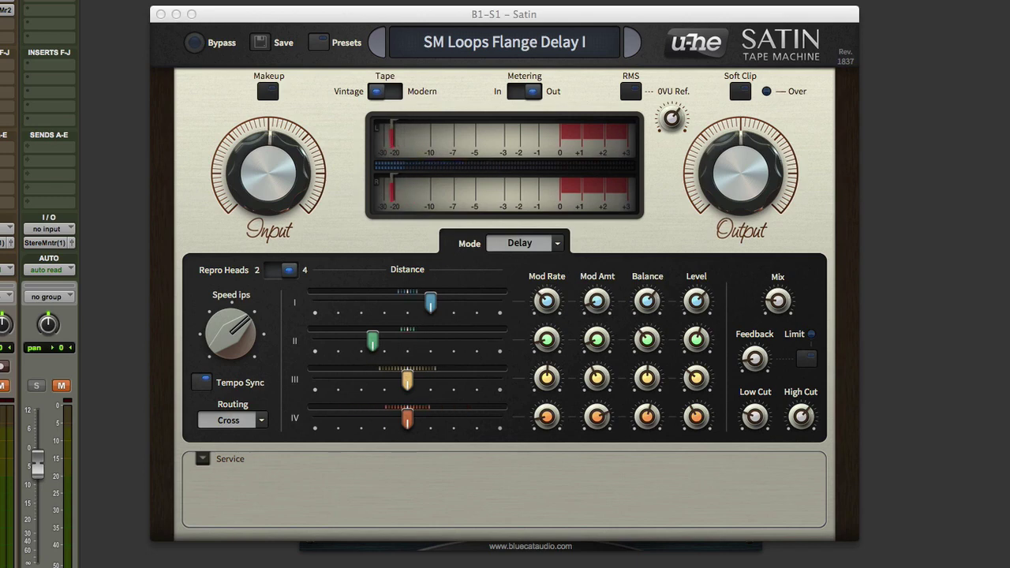
left_click(194, 45)
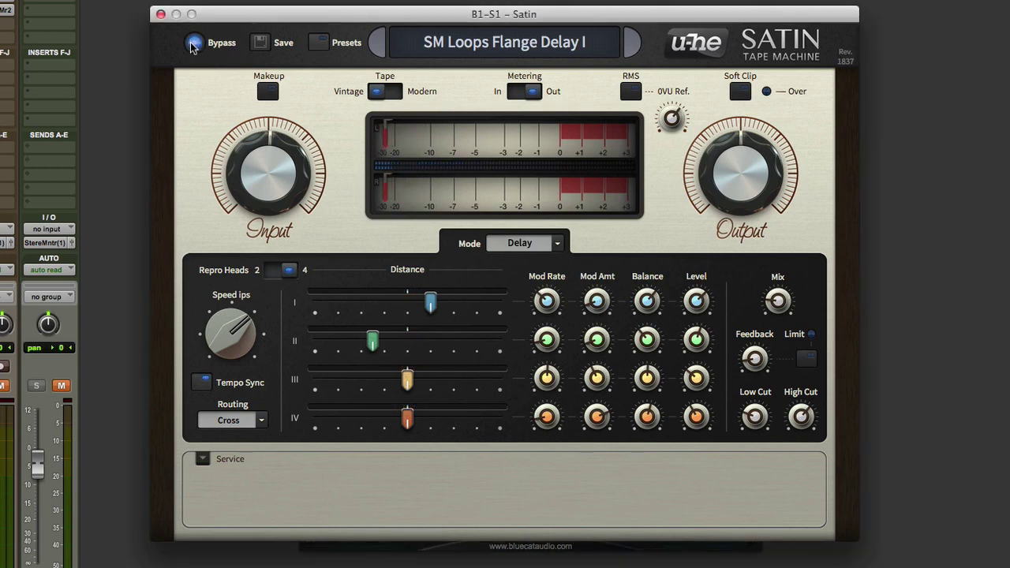
left_click(193, 45)
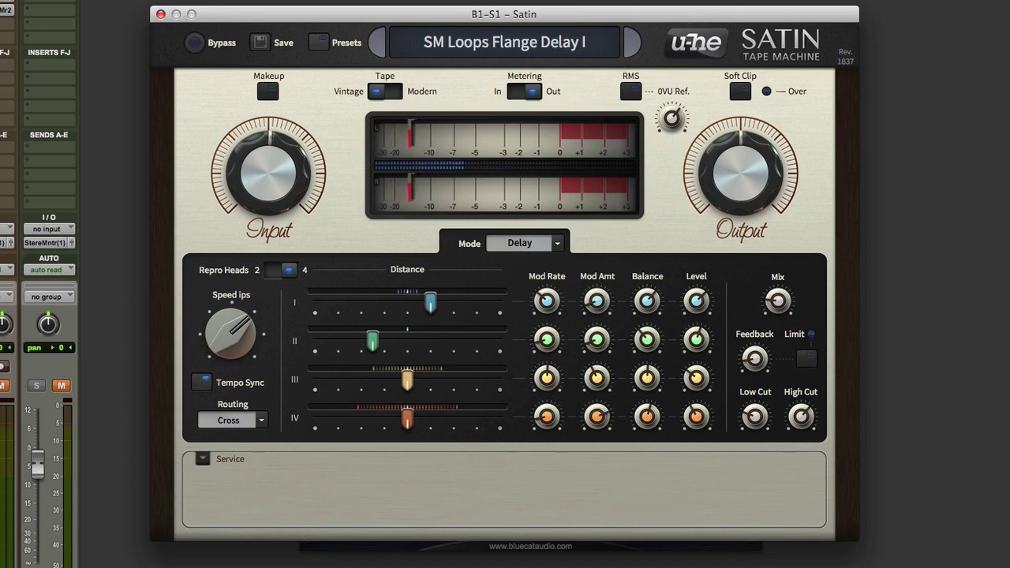
left_click(482, 45)
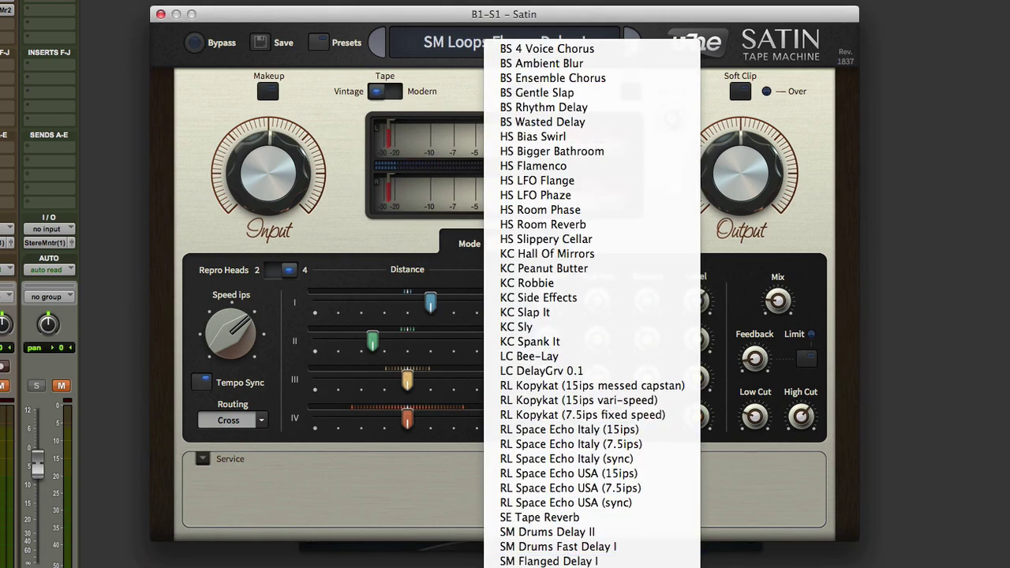
Step: Load the HS Room Reverb preset and open the preset browser
left_click(562, 225)
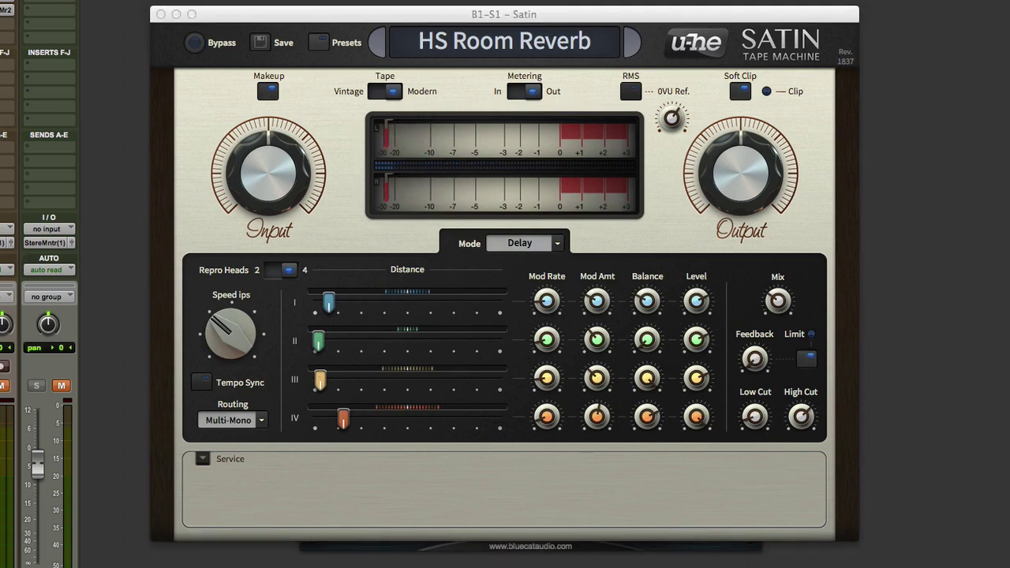
left_click(196, 45)
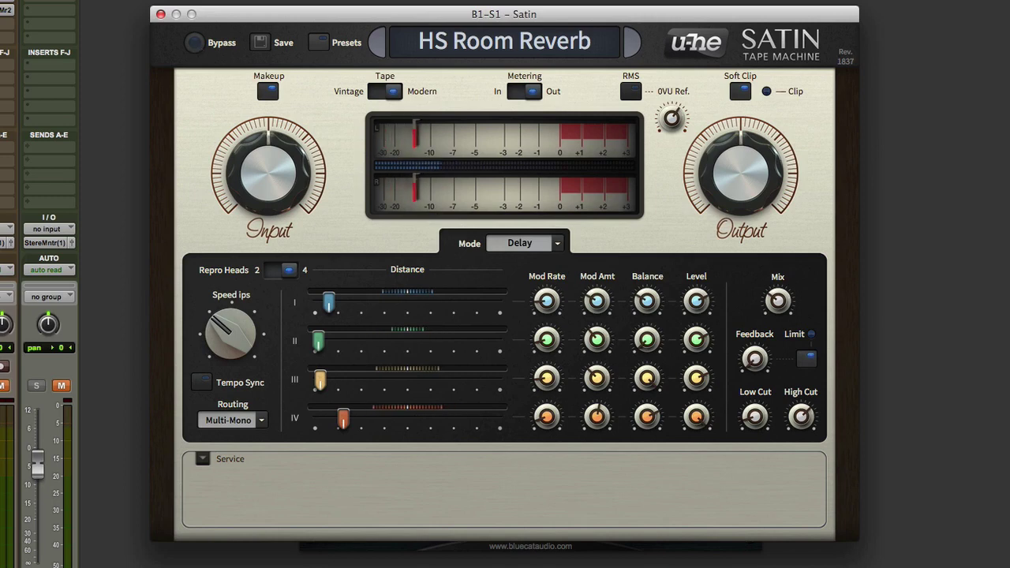
left_click(320, 41)
Step: Filter to Flange presets and audition KC Going Down, LC Flanging Bad, and LC Flangor
left_click(265, 294)
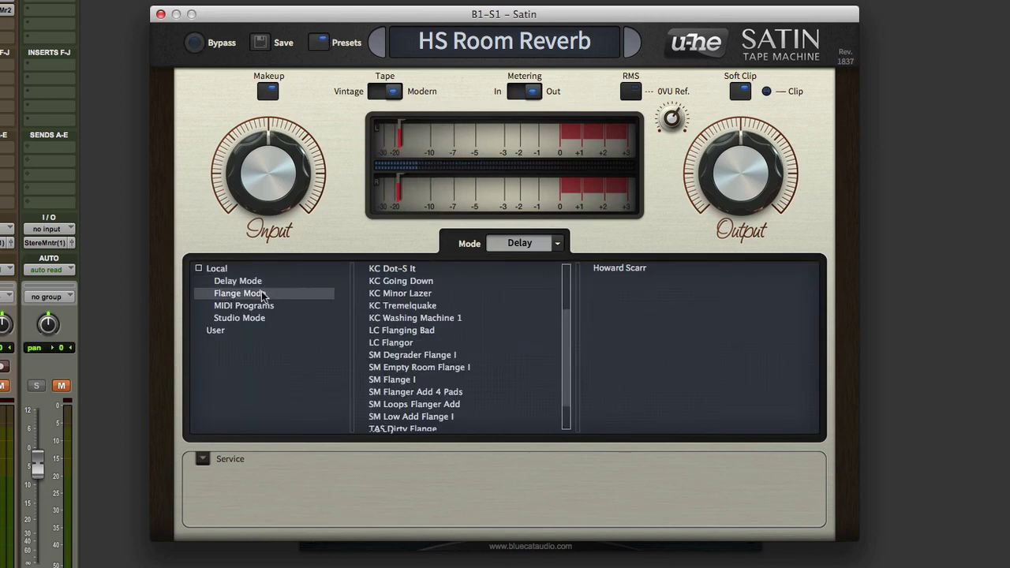
left_click(388, 283)
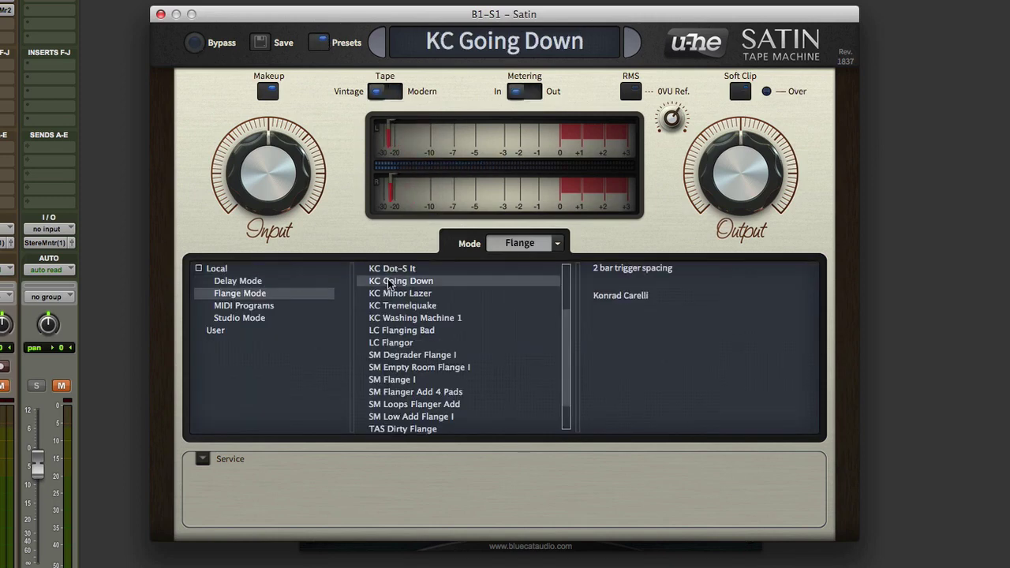
left_click(408, 331)
left_click(407, 343)
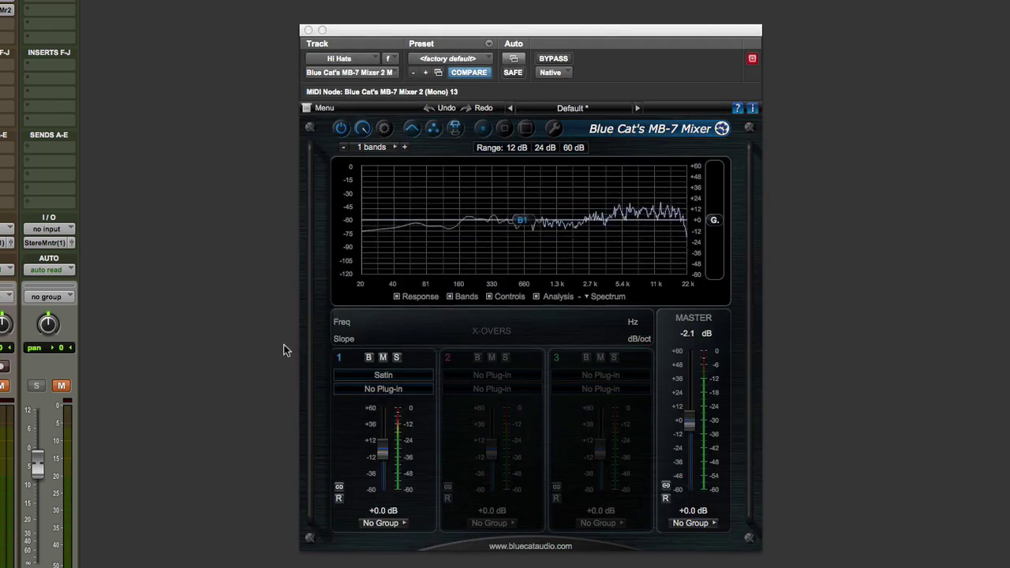
Step: Open the Satin editor from band 1 of the Hi Hats' MB-7 Mixer and reposition its window
left_click(376, 375)
left_click(377, 377)
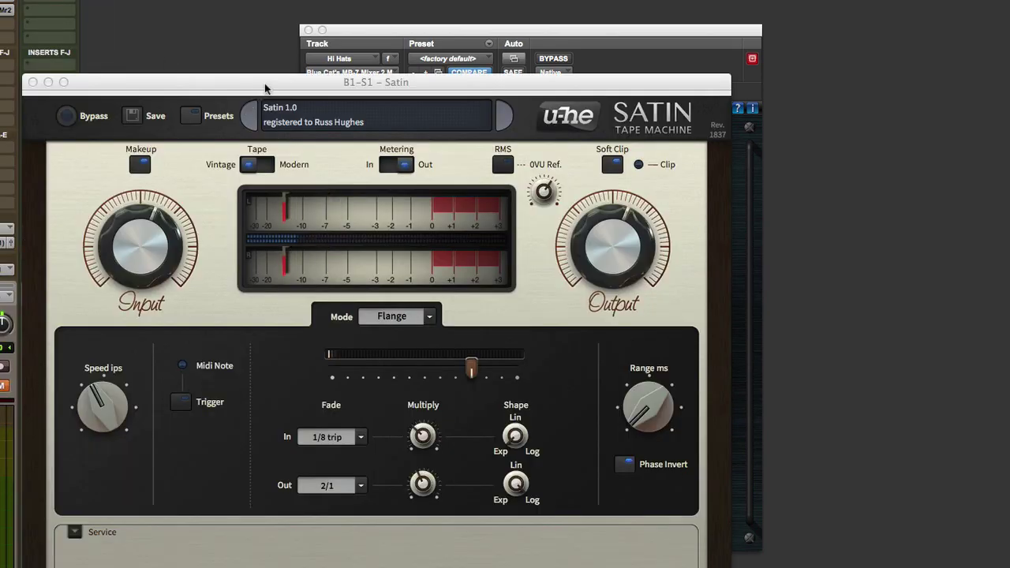
left_click(264, 82)
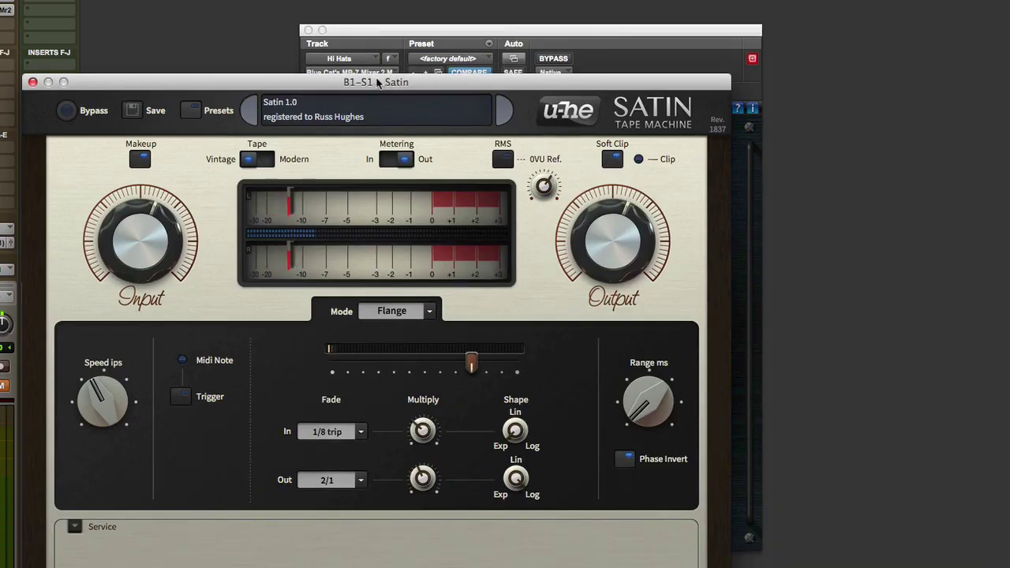
left_click_drag(405, 79, 593, 6)
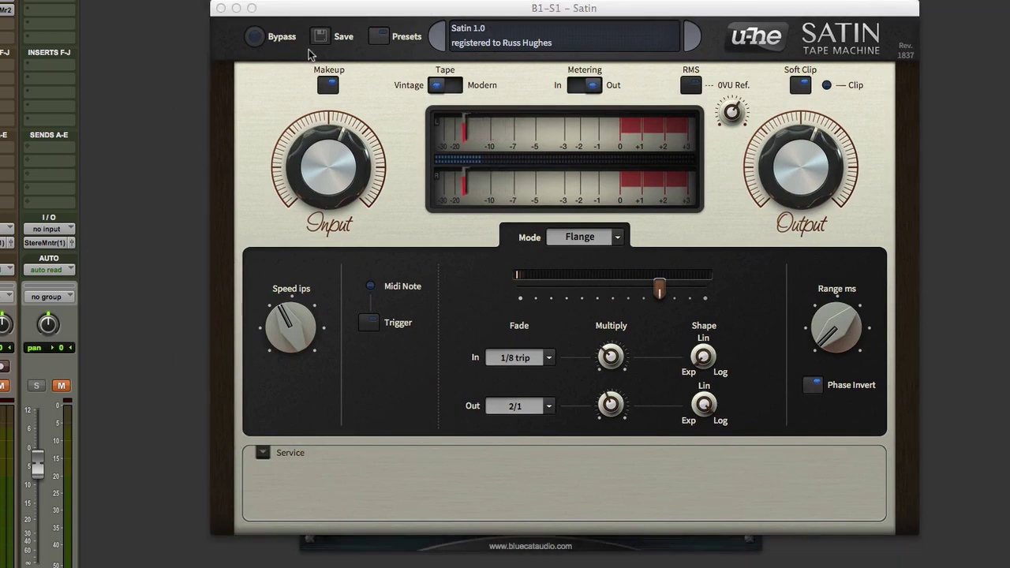
Step: Audition KC Center 1-Bar Asym-02, KC Center 6-2, KC Dot-S It, TAS Radio Flange, settling on TAS Dirty Flange
left_click(379, 36)
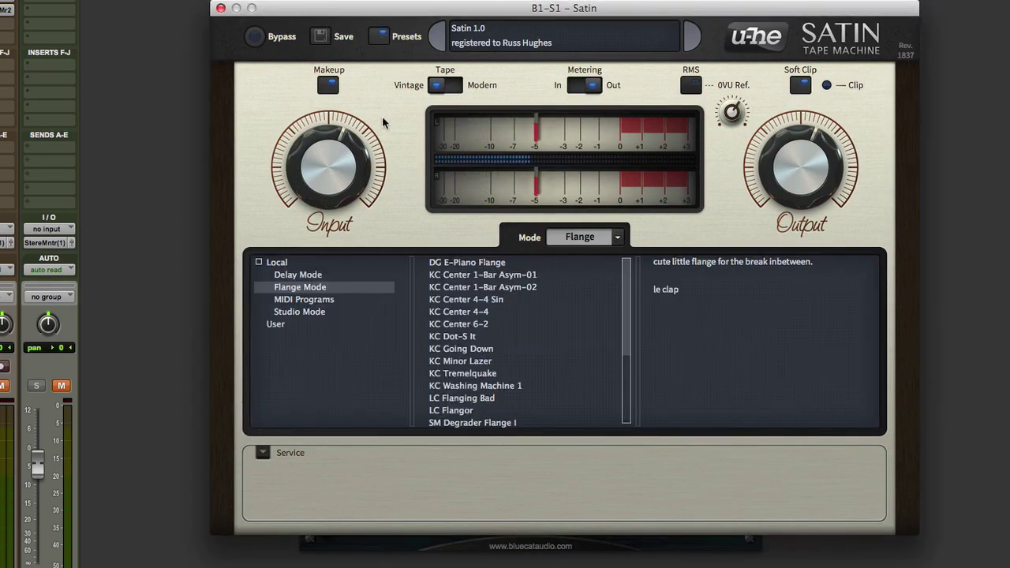
left_click(468, 287)
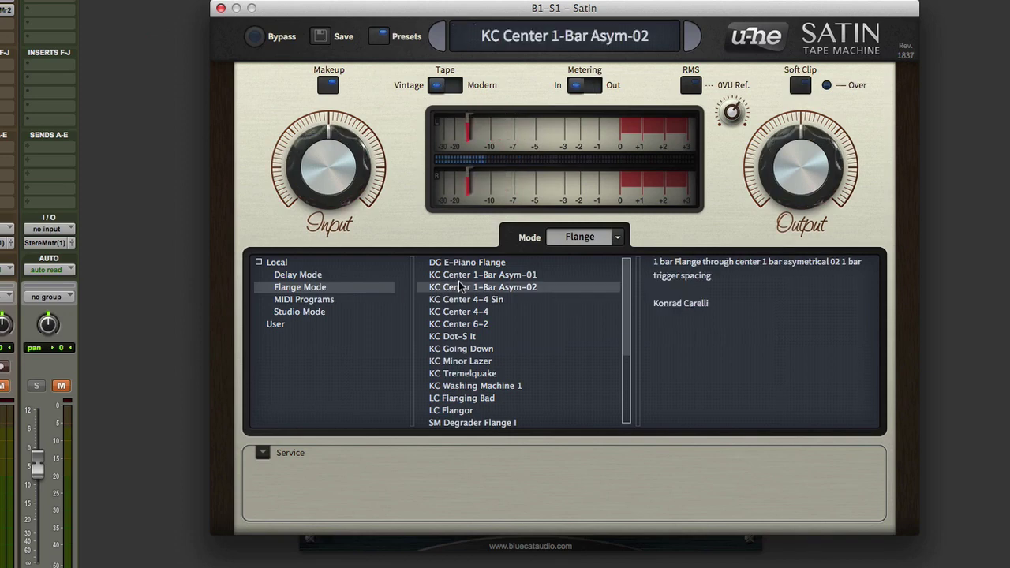
left_click(469, 323)
left_click(467, 338)
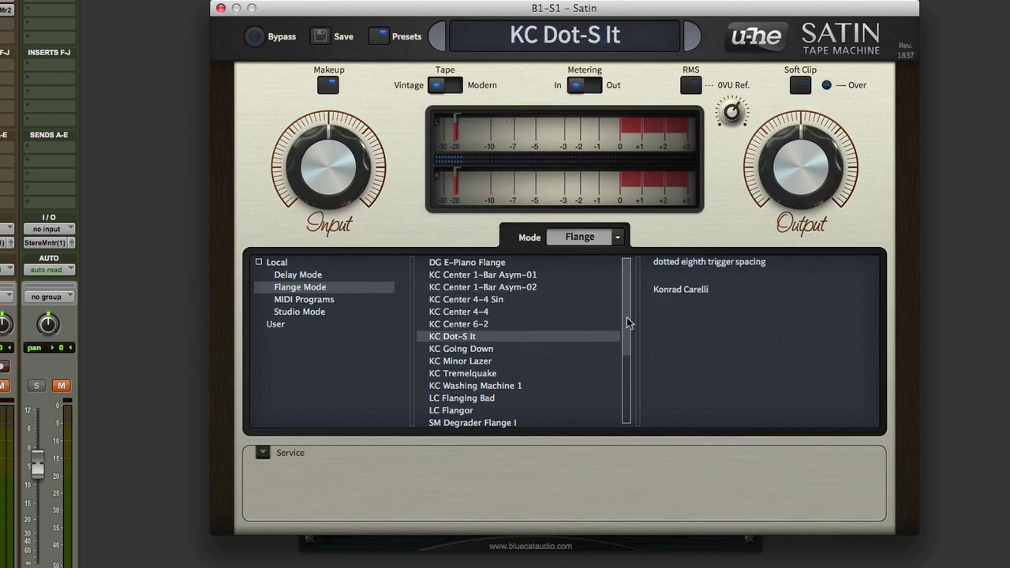
left_click_drag(625, 328, 622, 397)
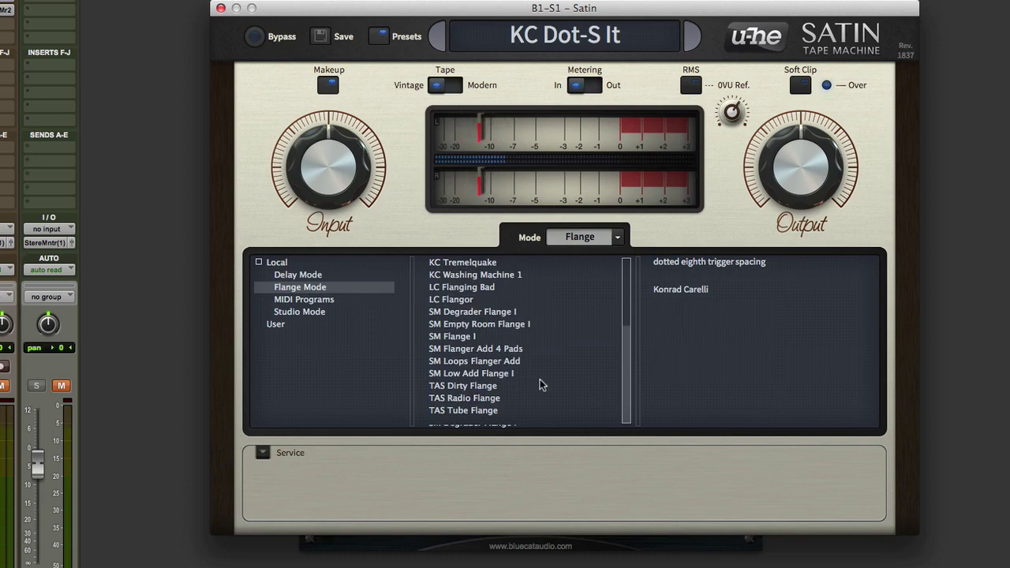
left_click(497, 397)
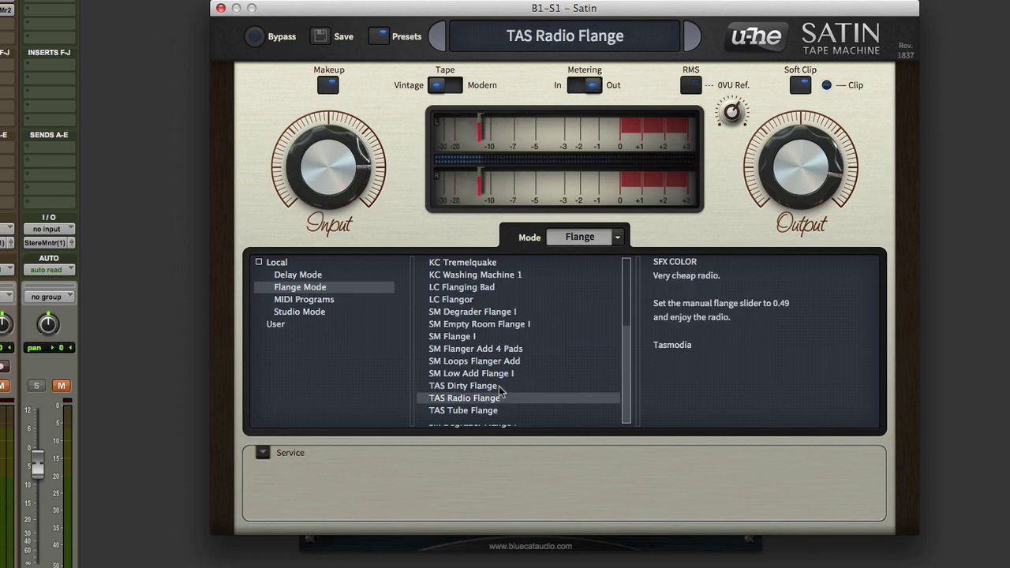
left_click(499, 388)
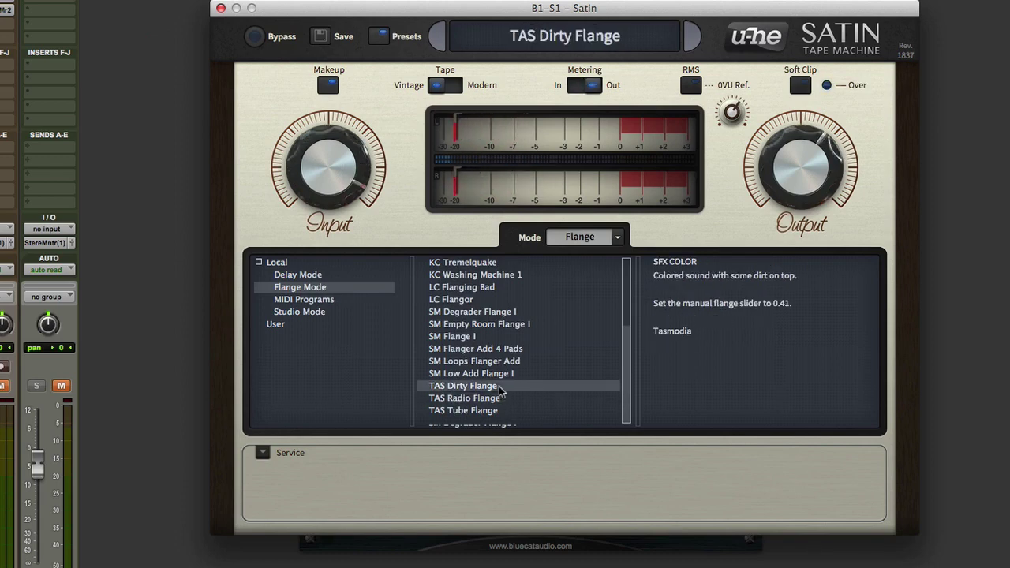
key("Up")
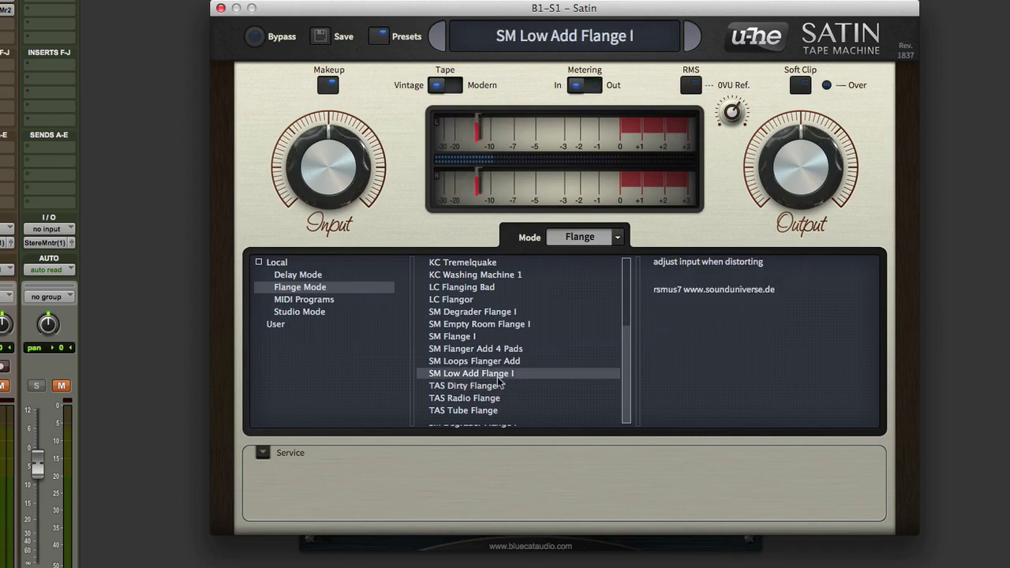
left_click(497, 387)
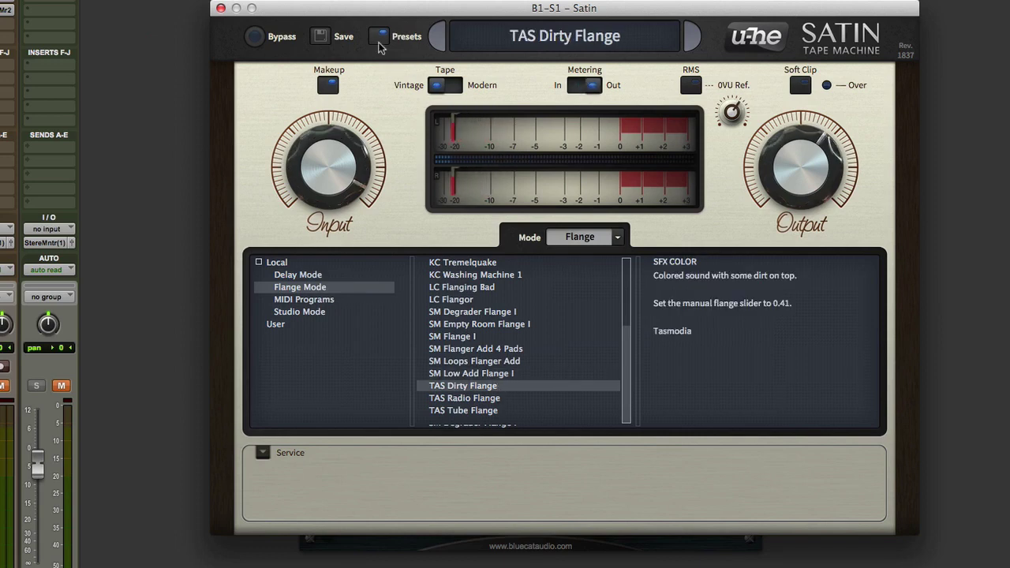
left_click(407, 37)
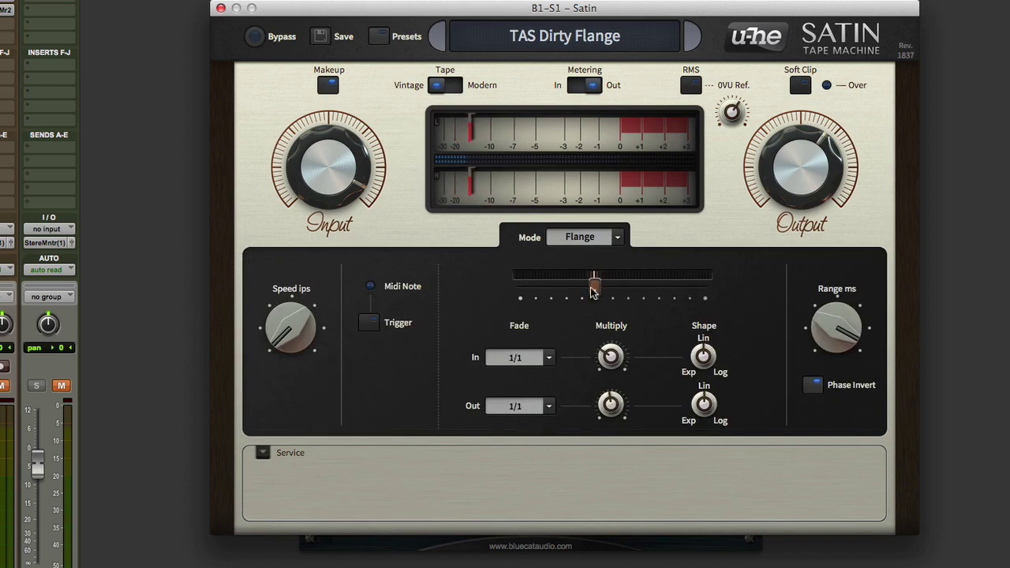
Step: Raise the manual flange to 0.71 and A/B against bypass, leaving the effect on
left_click_drag(595, 285, 650, 297)
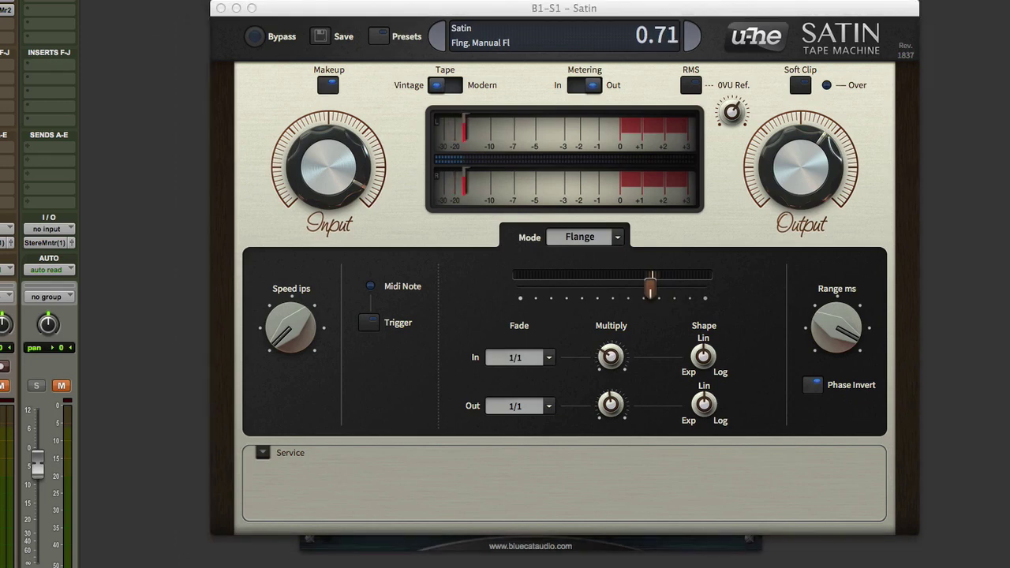
left_click(255, 37)
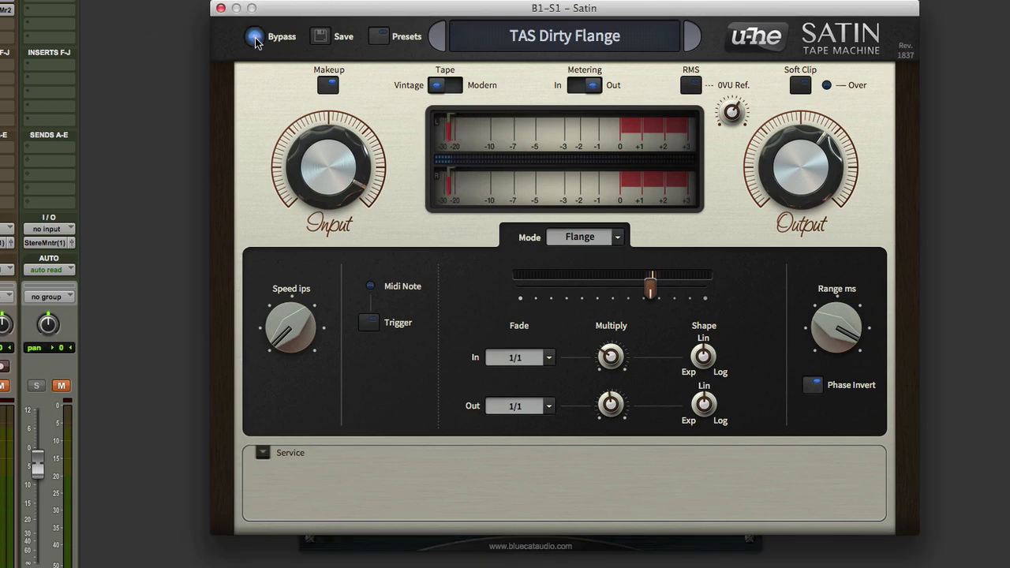
left_click(254, 37)
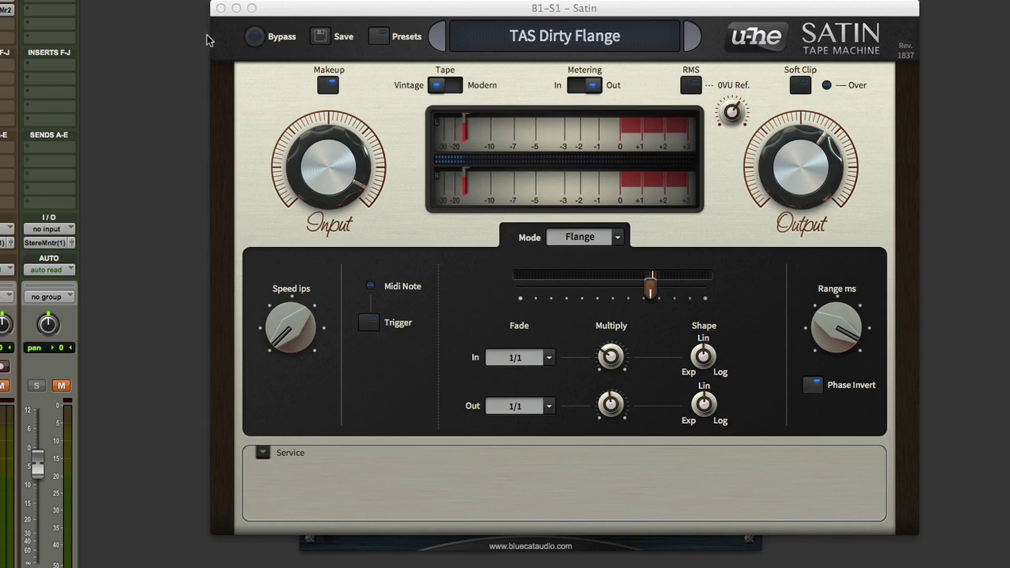
Step: Bypass TAS Dirty Flange twice to compare with the dry hi-hats, ending with it active
left_click(254, 37)
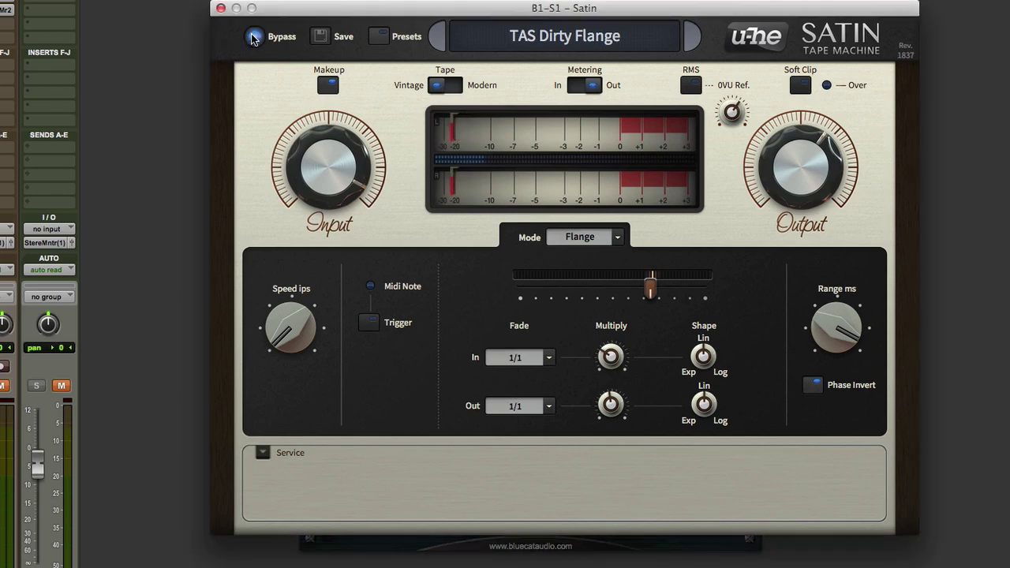
left_click(254, 37)
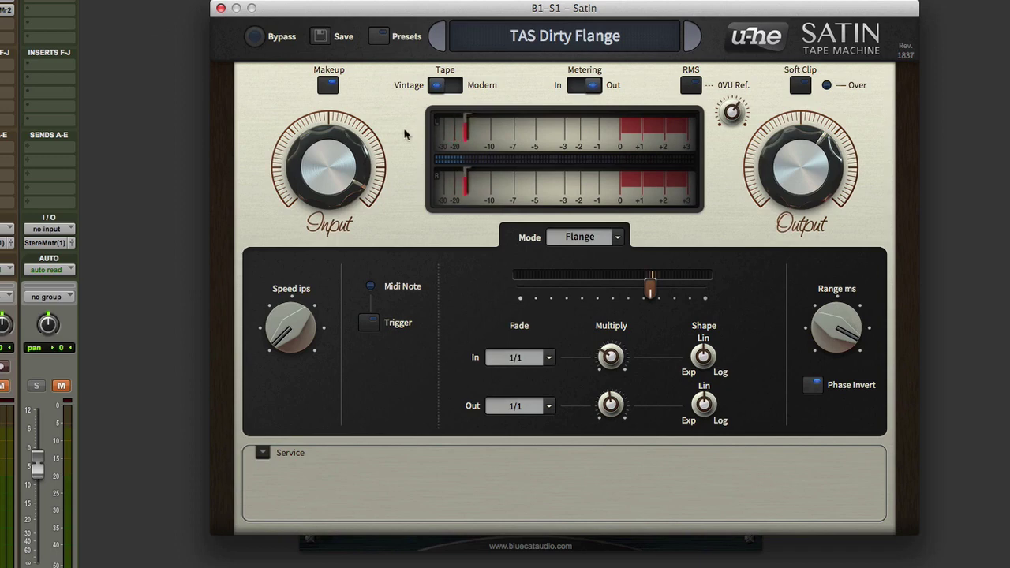
left_click(256, 38)
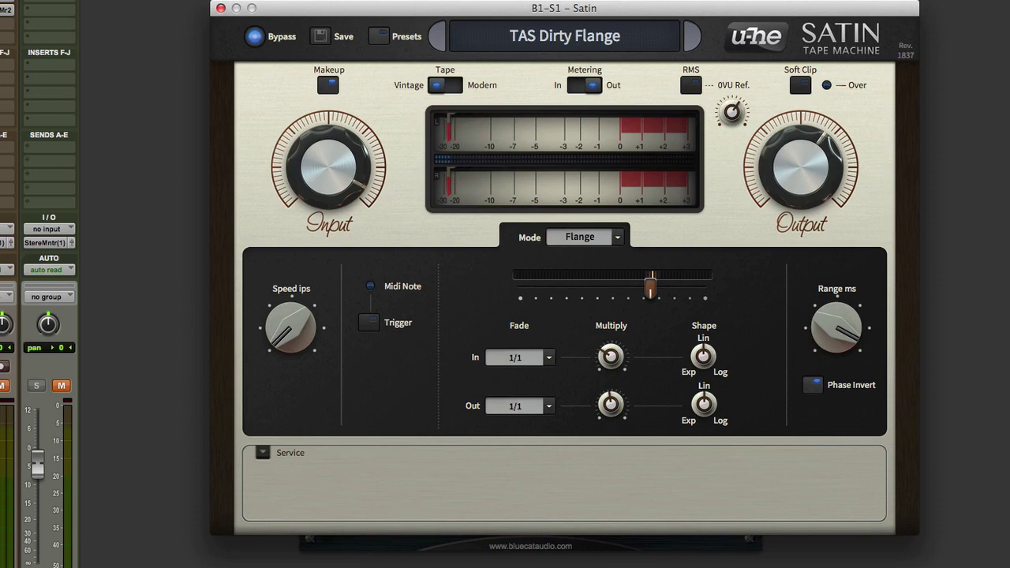
left_click(254, 37)
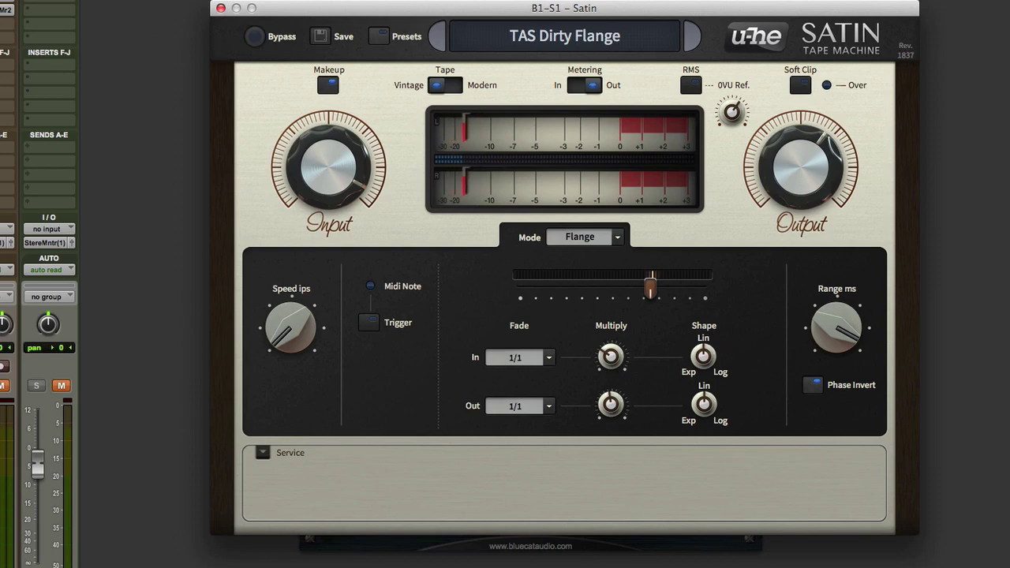